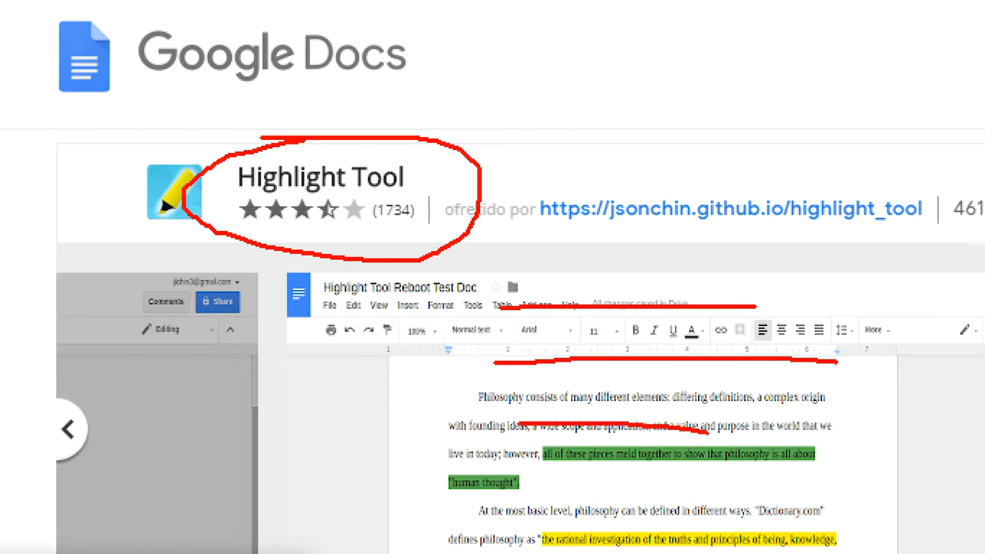
Step: Look over the "Generaciones de computadoras" Wikipedia article and switch to the untitled Google Docs document
drag(443, 295, 407, 459)
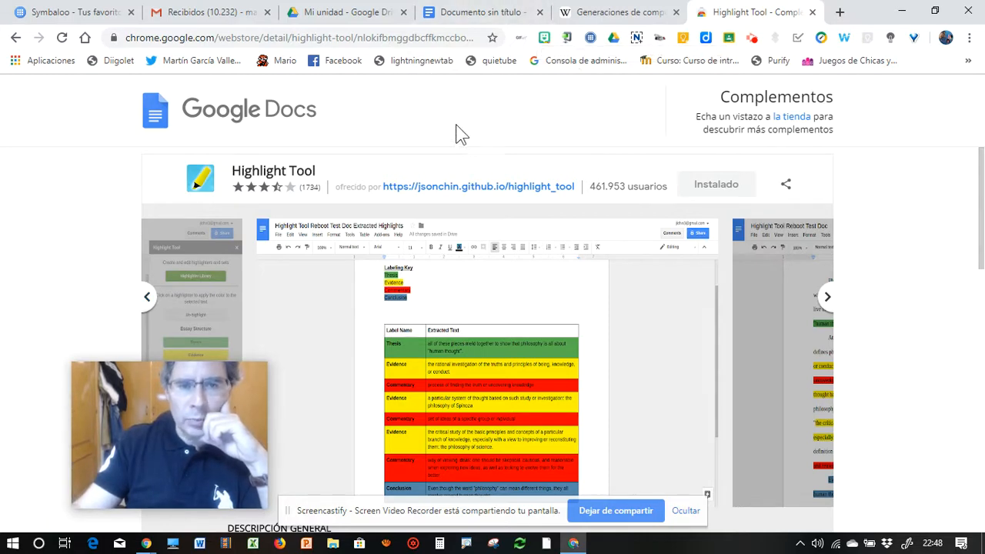
click(609, 15)
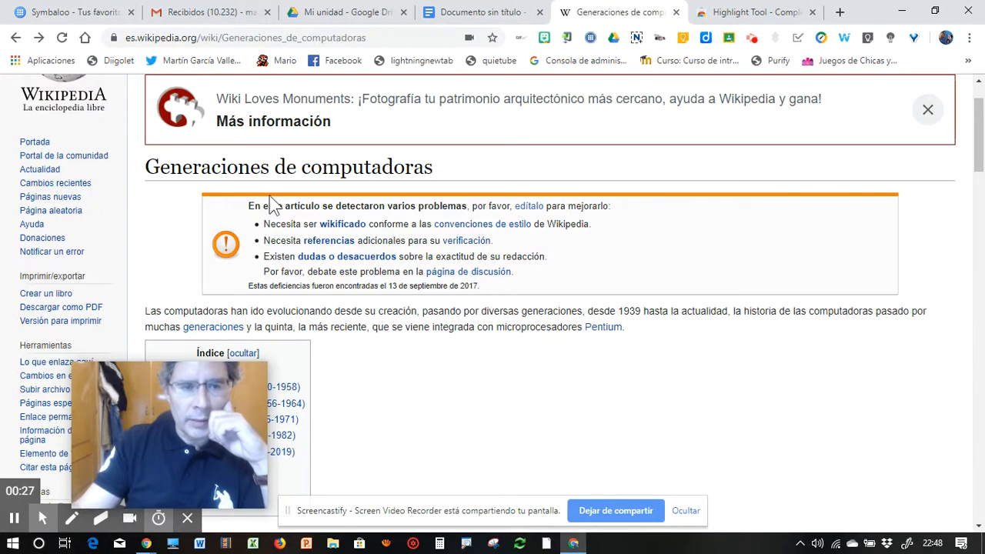
scroll(392, 274, down, 5)
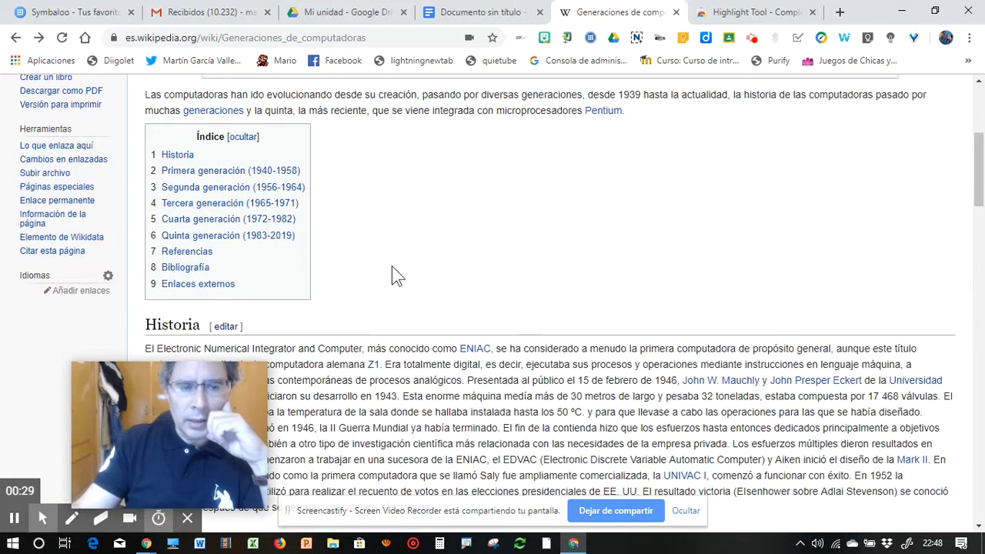
click(464, 10)
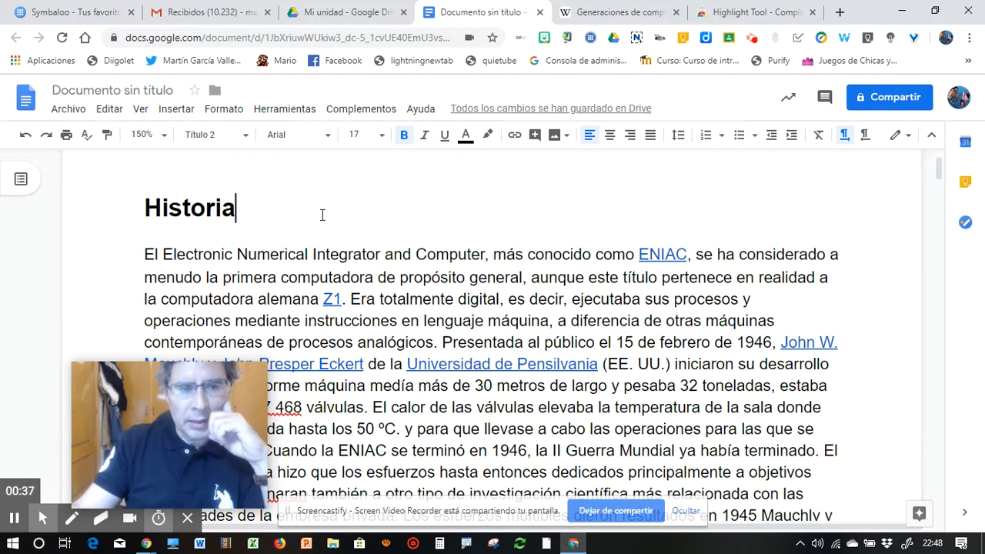
Step: Find Highlight Tool among the document's installed add-ons and display its available commands
click(369, 115)
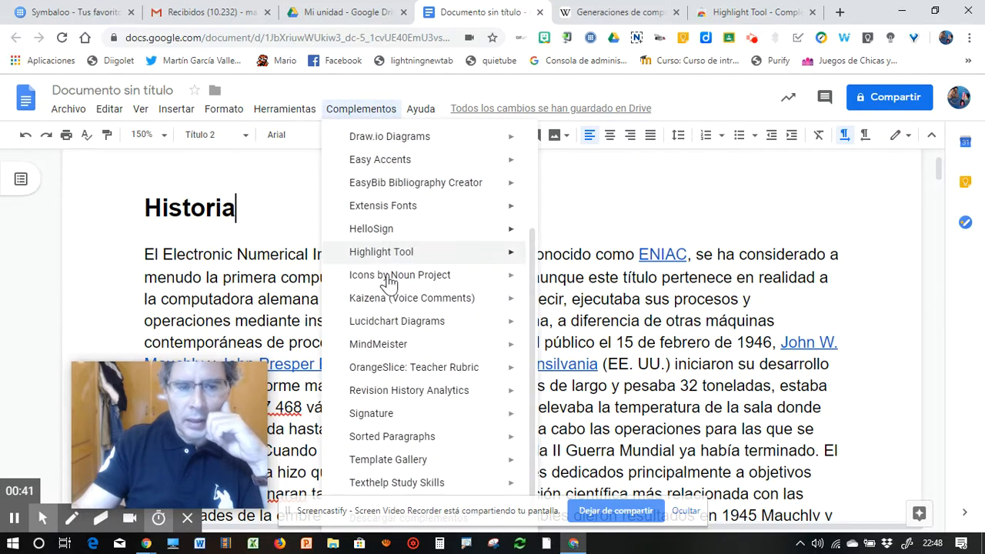
mouse_move(400, 300)
scroll(400, 300, down, 1)
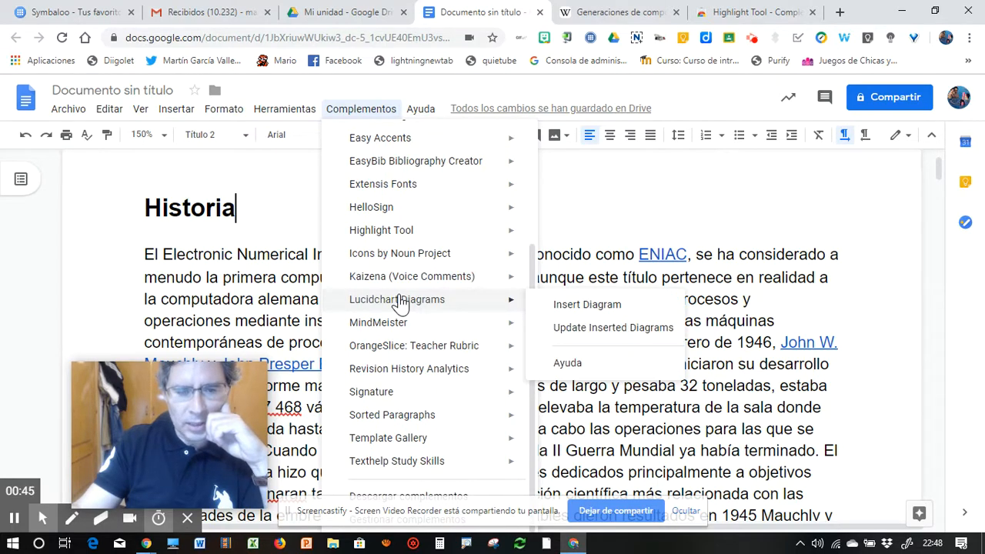
mouse_move(406, 235)
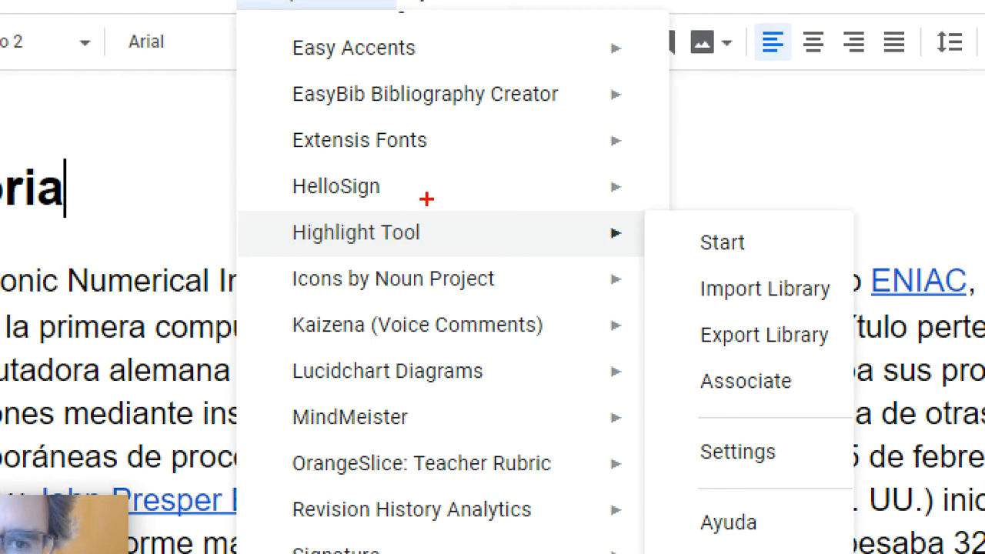
mouse_move(416, 215)
mouse_down()
mouse_move(336, 228)
mouse_move(397, 246)
mouse_move(438, 204)
mouse_up()
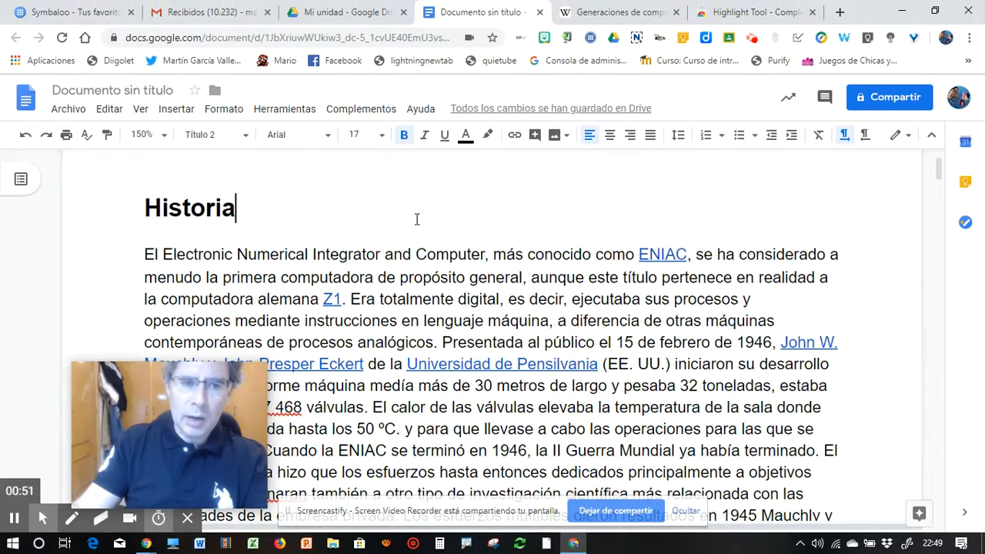
Step: Move the screen-sharing notice clear of the add-on list and examine the options for downloading and managing add-ons
click(388, 113)
mouse_move(380, 278)
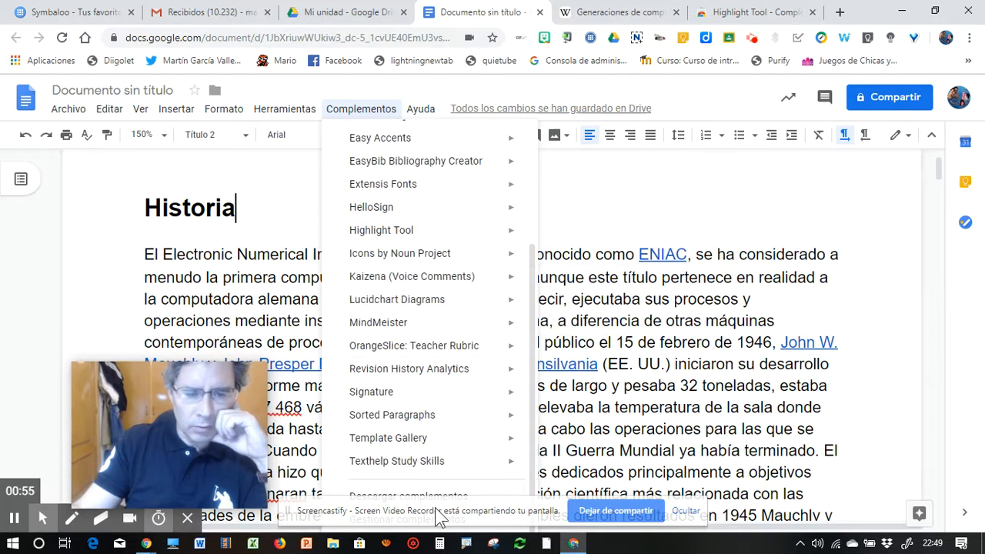
drag(432, 510, 766, 436)
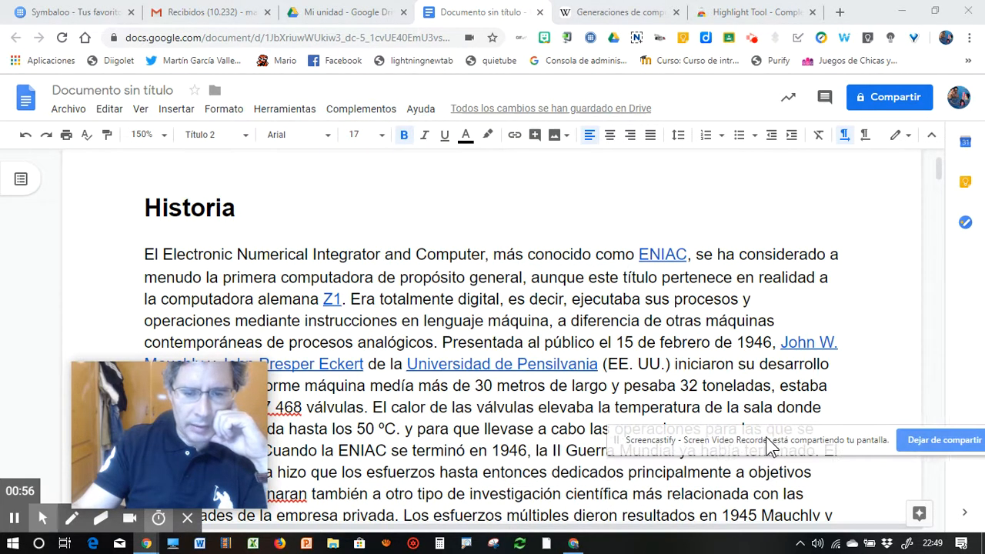
click(361, 109)
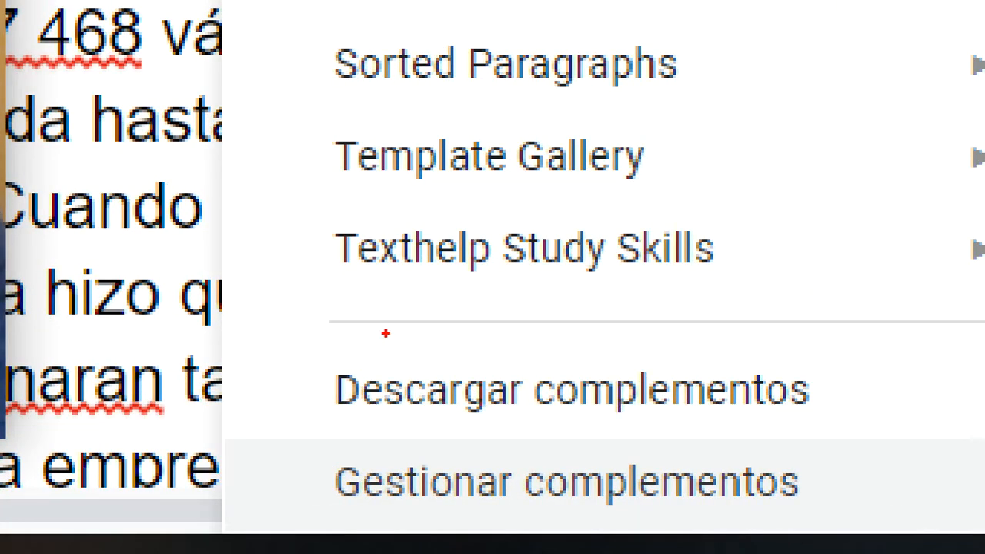
mouse_move(386, 332)
mouse_down()
mouse_move(448, 468)
mouse_move(700, 359)
mouse_move(370, 323)
mouse_up()
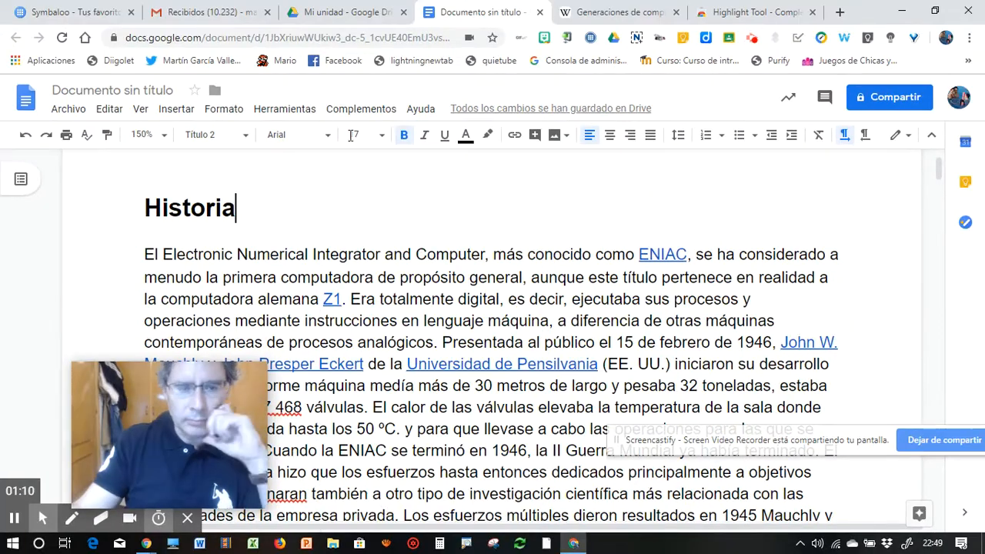
Step: Open the add-on store from the document and search for "Highlight Tool"
click(352, 110)
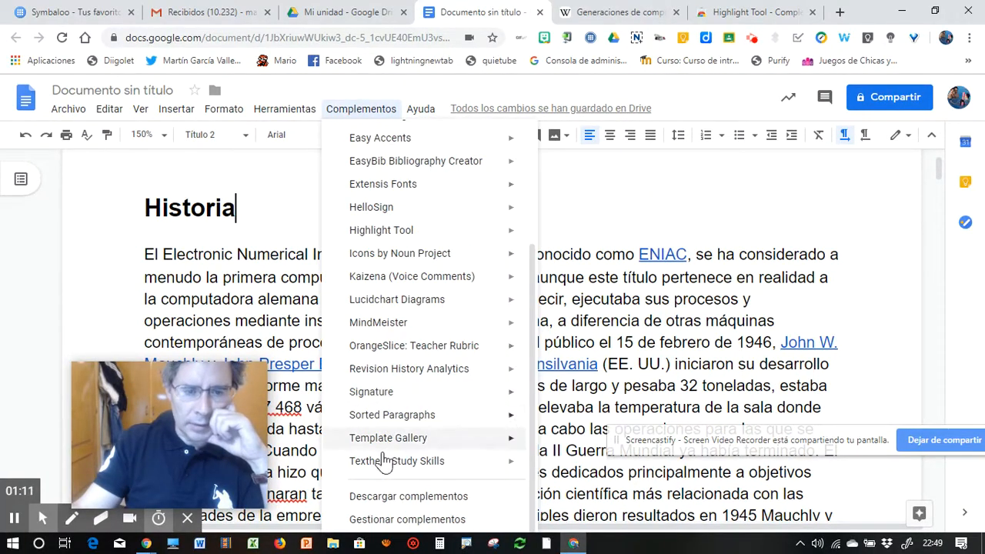
click(365, 496)
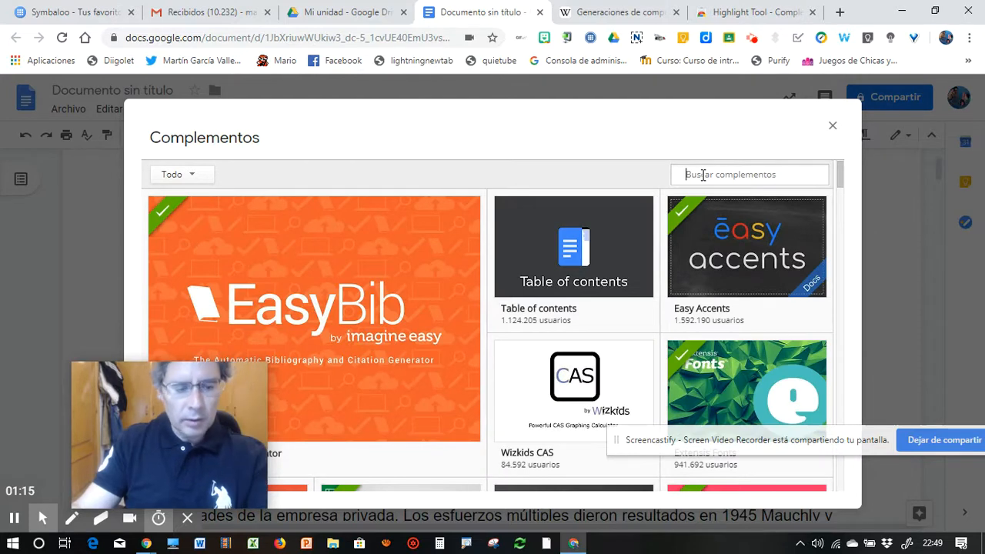
text(Highlight Tool)
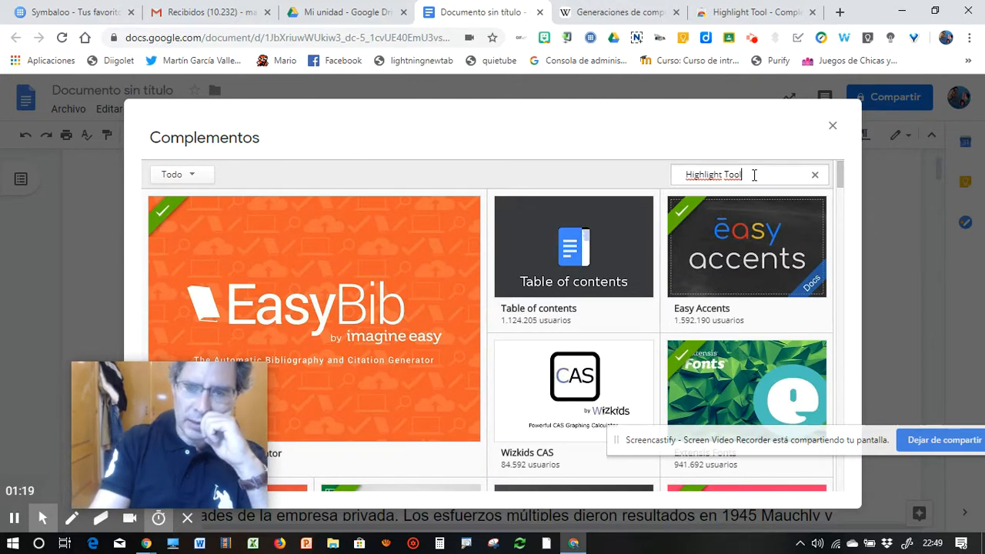
key(Return)
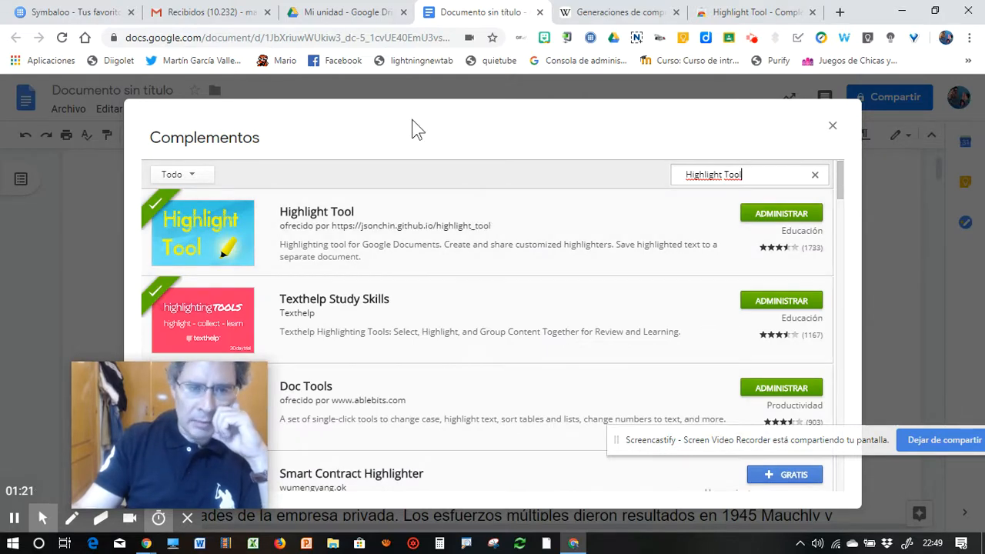
Step: Examine the Highlight Tool entry and how free add-ons are offered for installation in the results, and close the store
drag(412, 120, 535, 110)
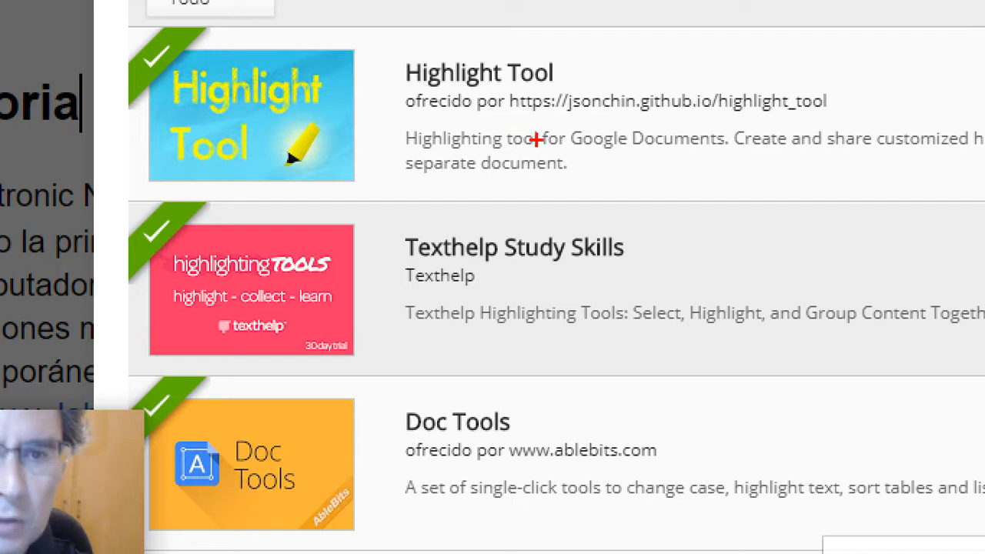
mouse_move(826, 37)
mouse_down()
mouse_move(725, 121)
mouse_move(652, 131)
mouse_move(741, 142)
mouse_up()
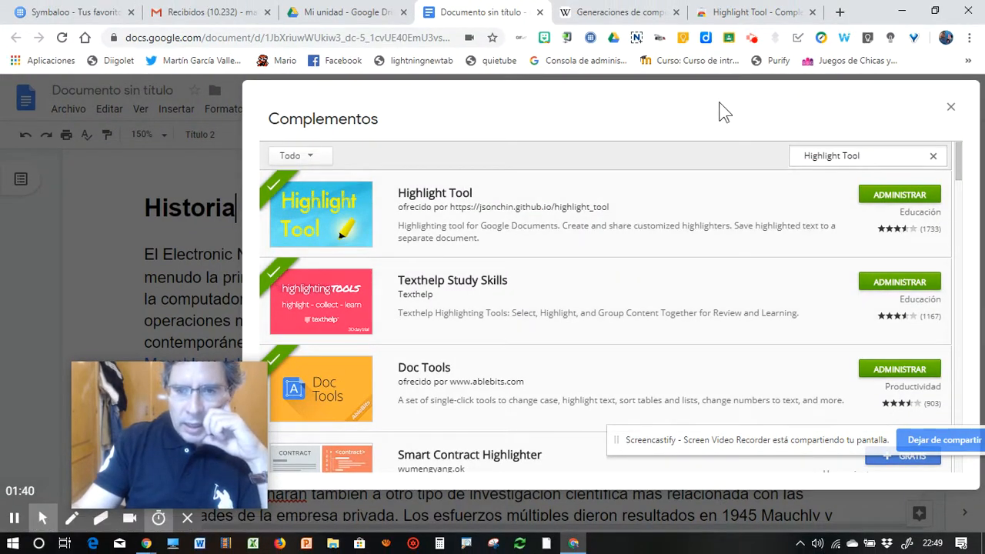
drag(724, 112, 604, 111)
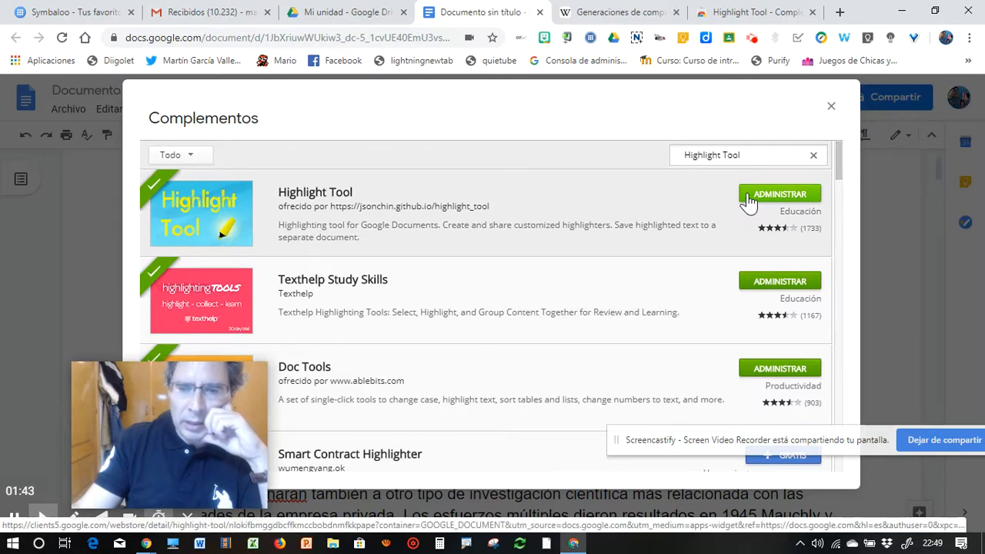
click(650, 101)
drag(649, 95, 642, 91)
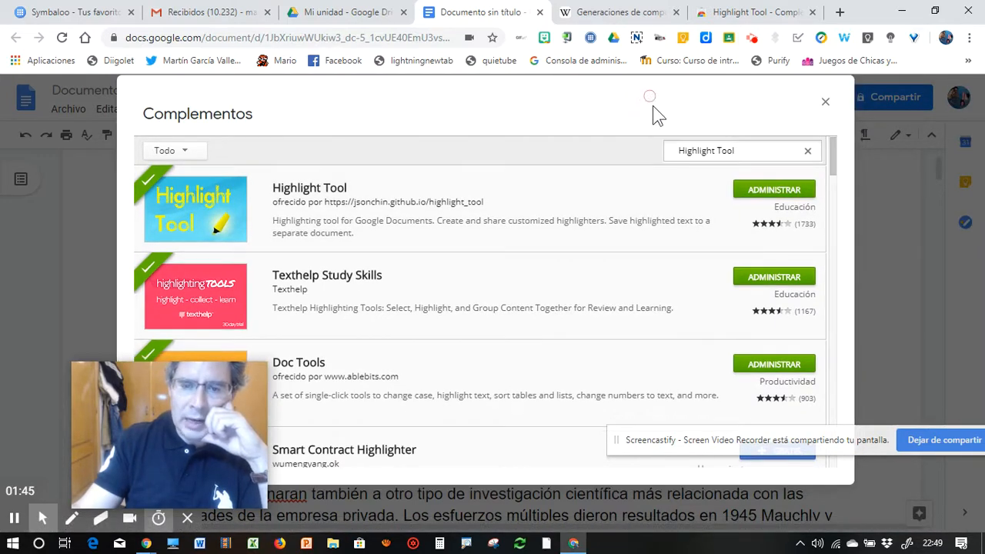
scroll(539, 301, down, 3)
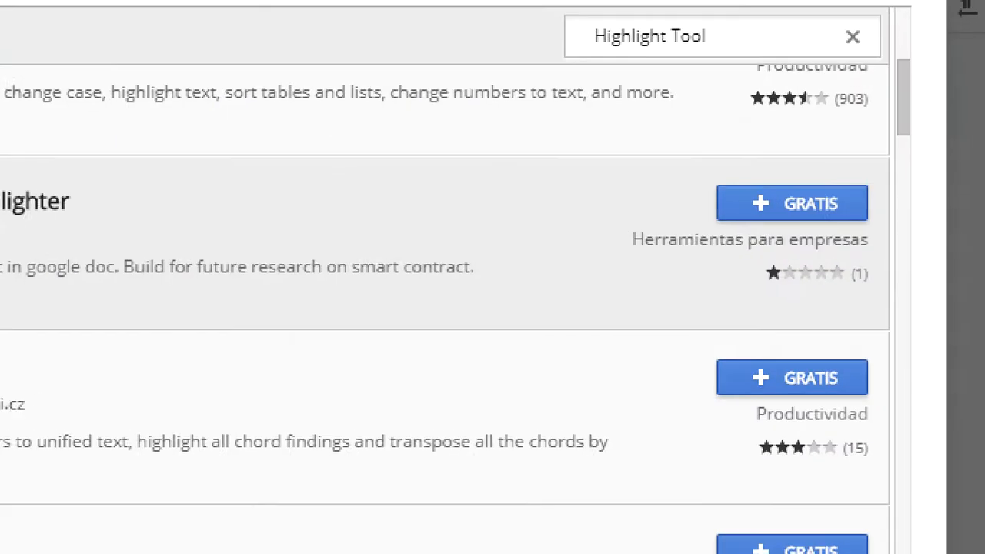
click(827, 210)
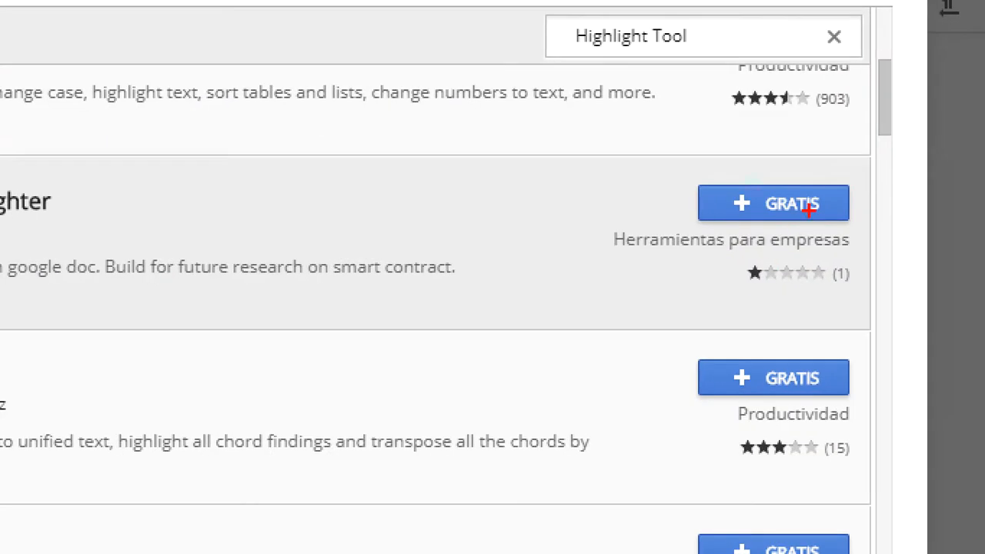
mouse_move(828, 166)
mouse_down()
mouse_move(743, 162)
mouse_move(803, 238)
mouse_up()
mouse_move(870, 91)
mouse_down()
mouse_move(801, 149)
mouse_move(831, 163)
mouse_up()
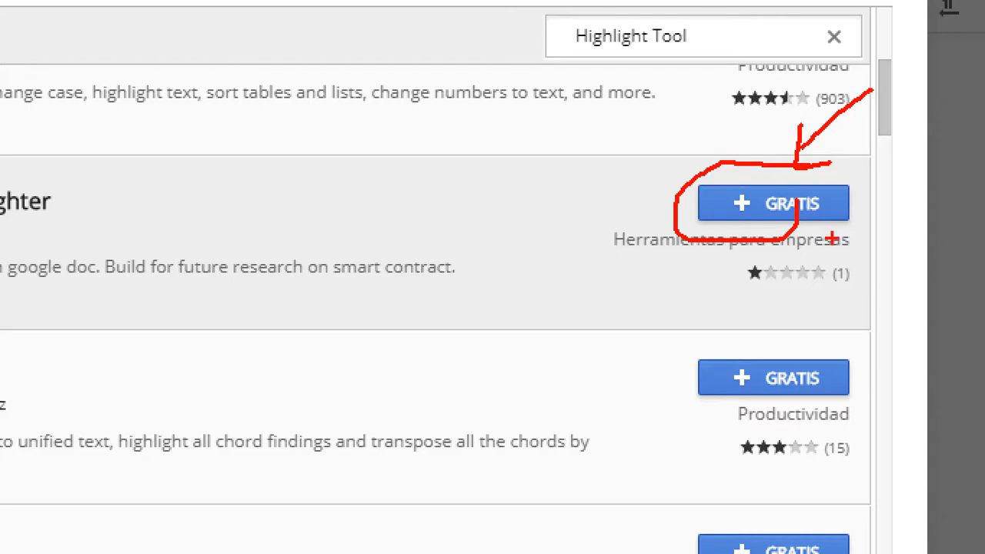
scroll(477, 272, up, 3)
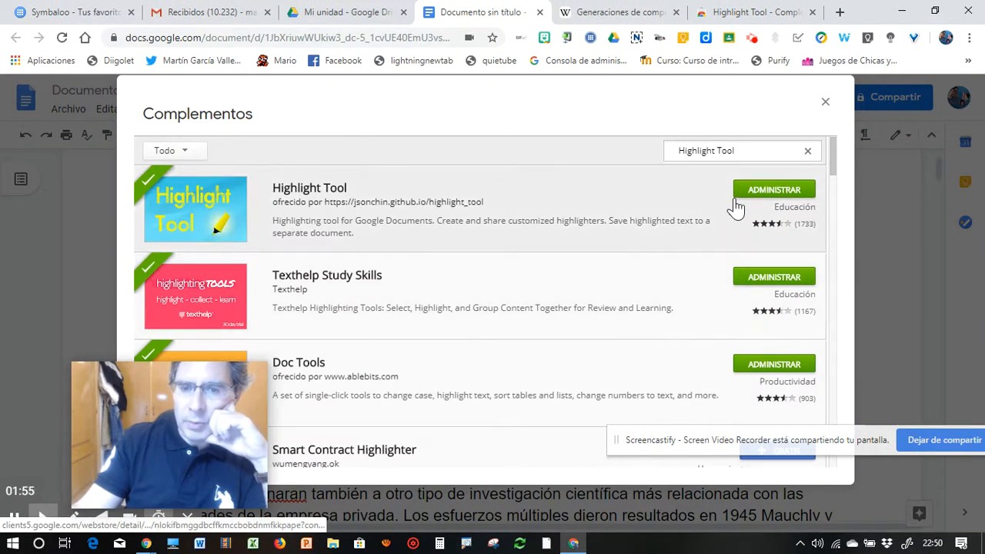
click(825, 103)
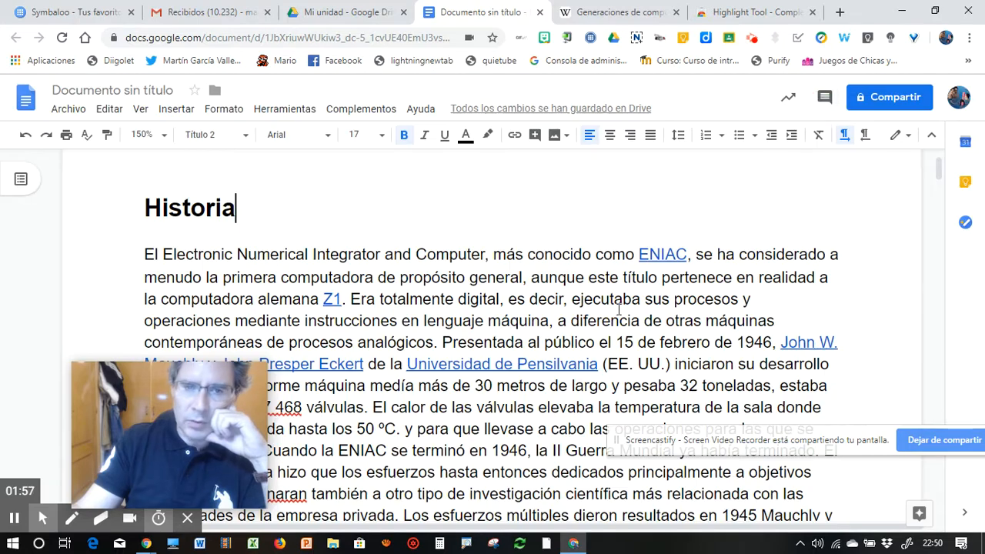
Step: Start the Highlight Tool add-on in the document and move the screen-sharing notice clear of its controls
click(377, 113)
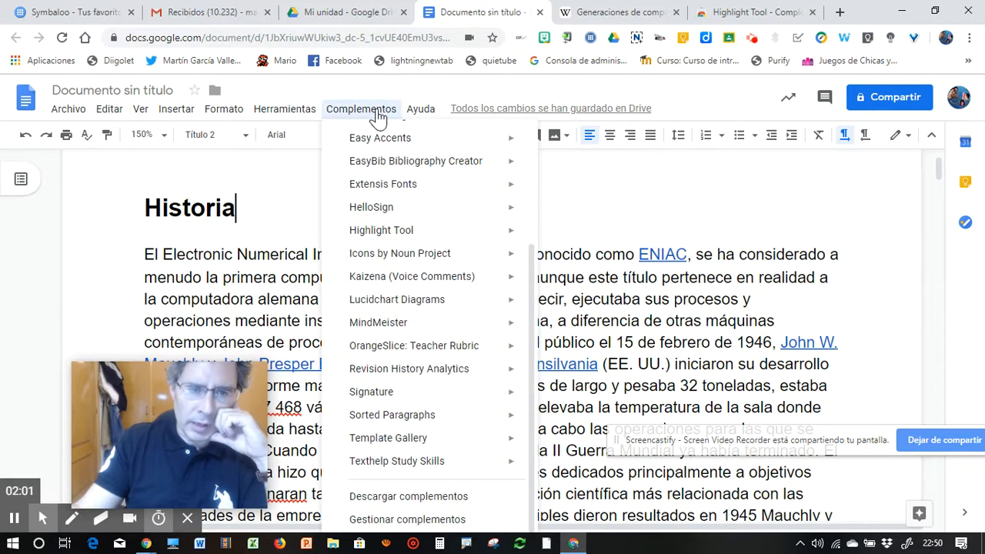
mouse_move(378, 234)
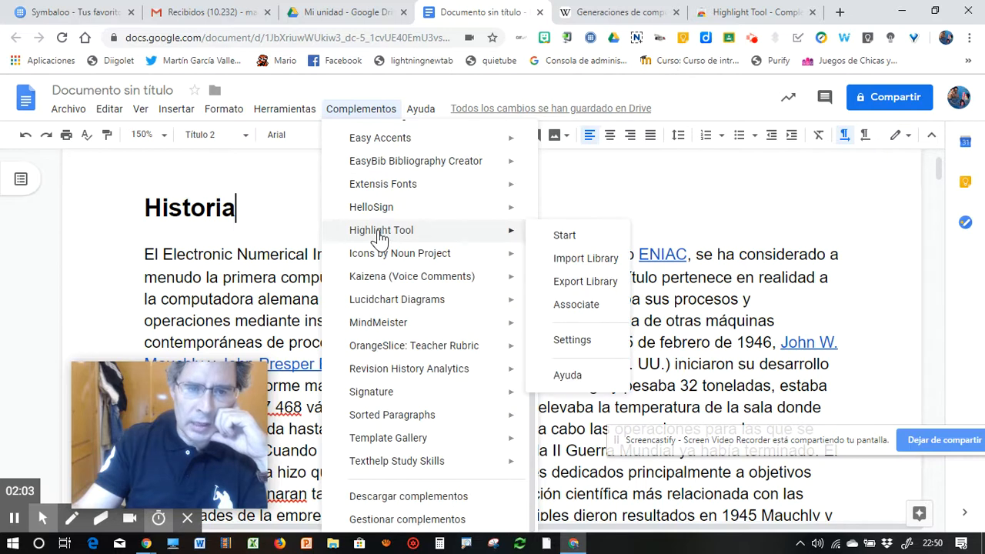
click(566, 236)
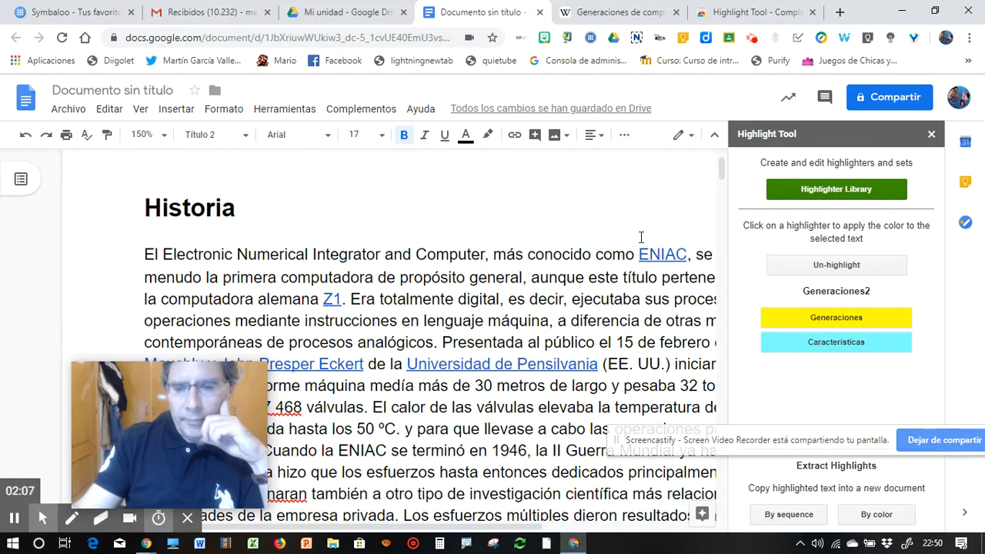
drag(758, 439, 426, 501)
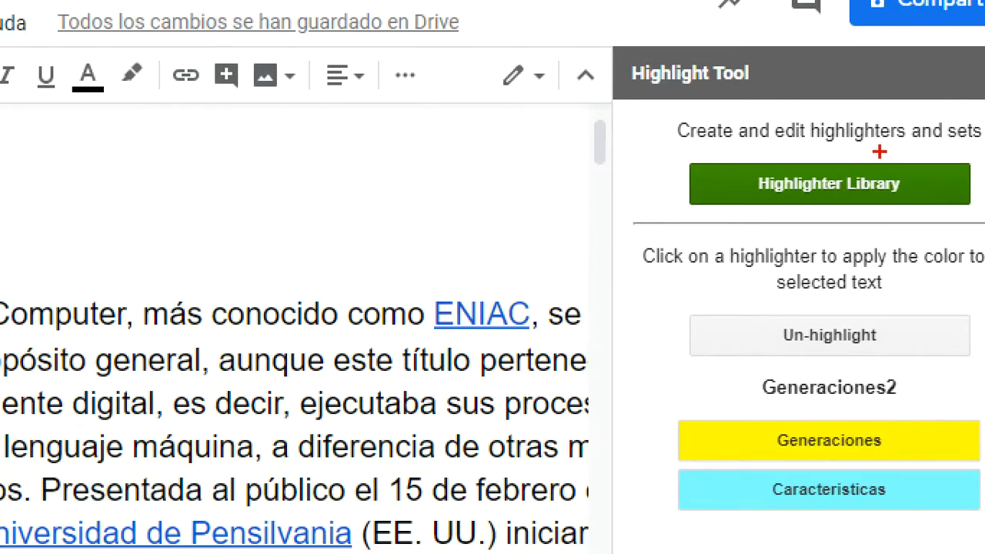
Step: Open the Highlighter Library, select the Ordenador set and examine the colours and names of its Ordenador and Fecha highlighters
mouse_move(879, 152)
mouse_down()
mouse_move(796, 159)
mouse_move(814, 223)
mouse_move(888, 149)
mouse_up()
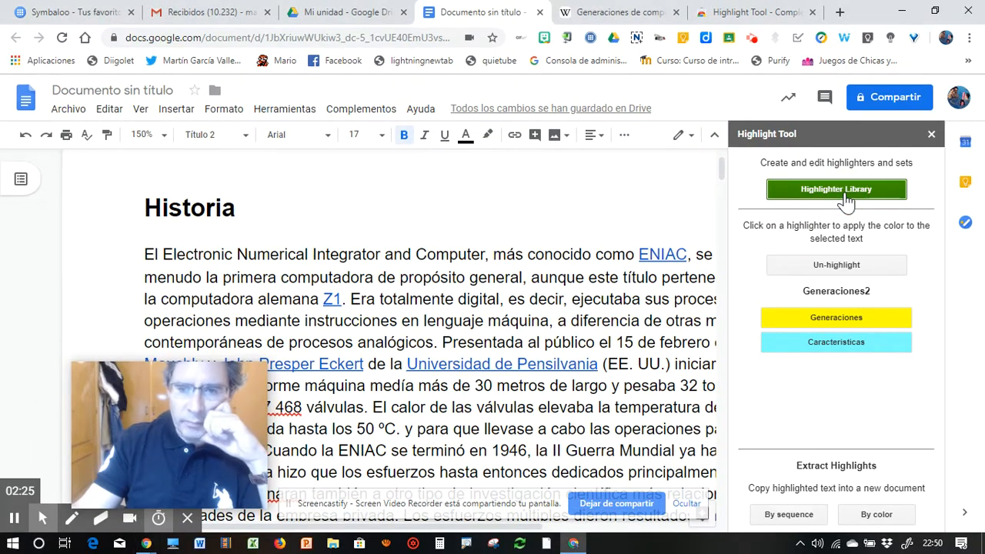
click(845, 194)
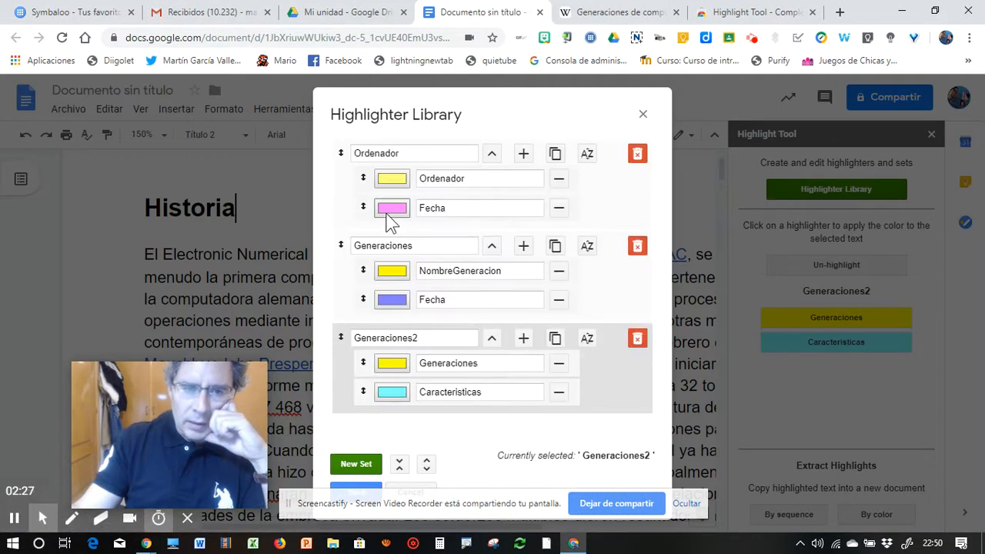
click(338, 198)
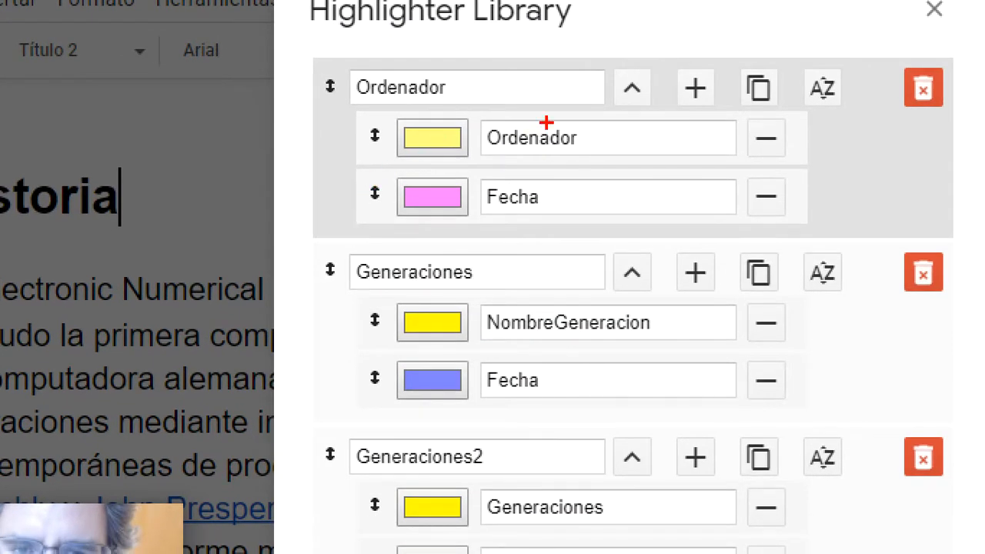
mouse_move(545, 122)
mouse_down()
mouse_move(484, 133)
mouse_move(592, 150)
mouse_move(551, 117)
mouse_up()
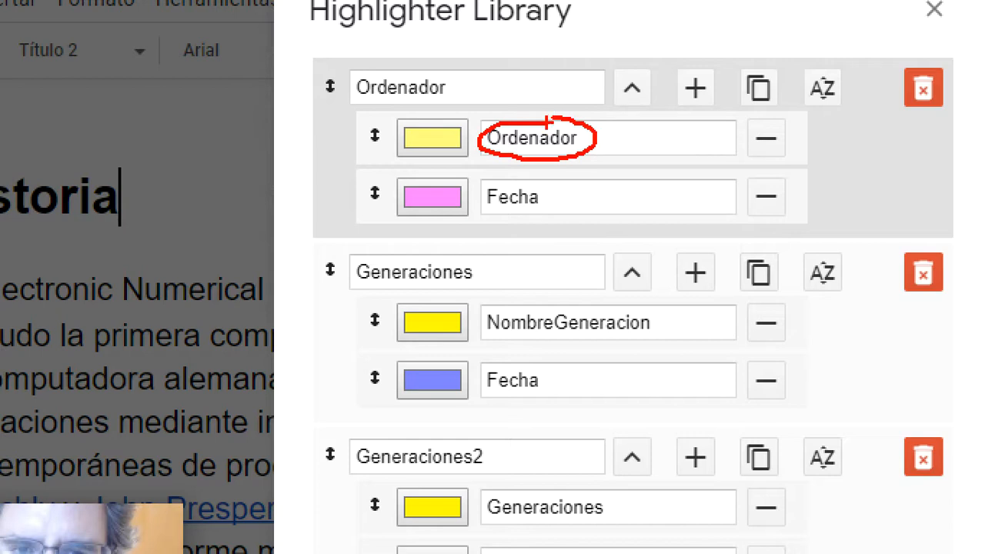
mouse_move(449, 179)
mouse_down()
mouse_move(405, 197)
mouse_move(467, 202)
mouse_up()
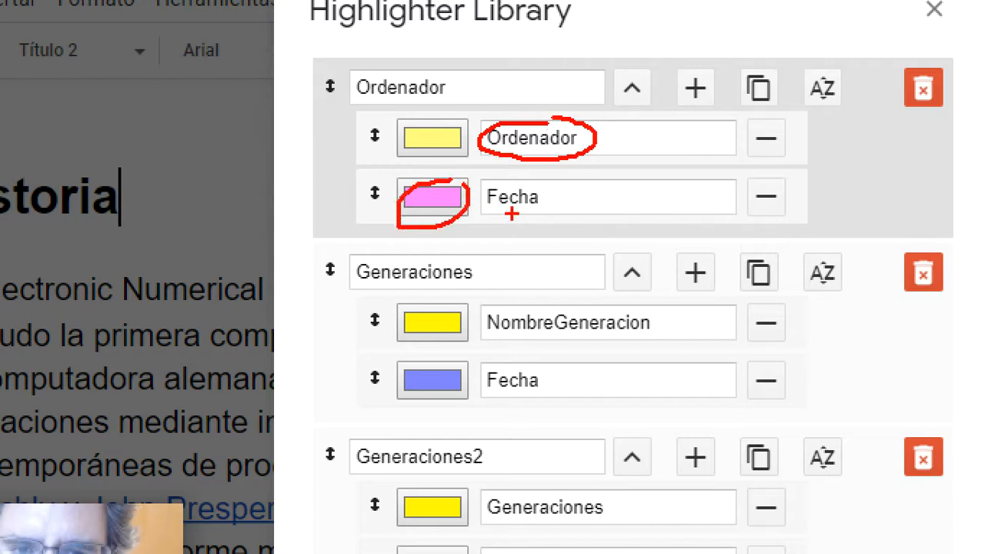
mouse_move(527, 175)
mouse_down()
mouse_move(555, 234)
mouse_move(535, 193)
mouse_up()
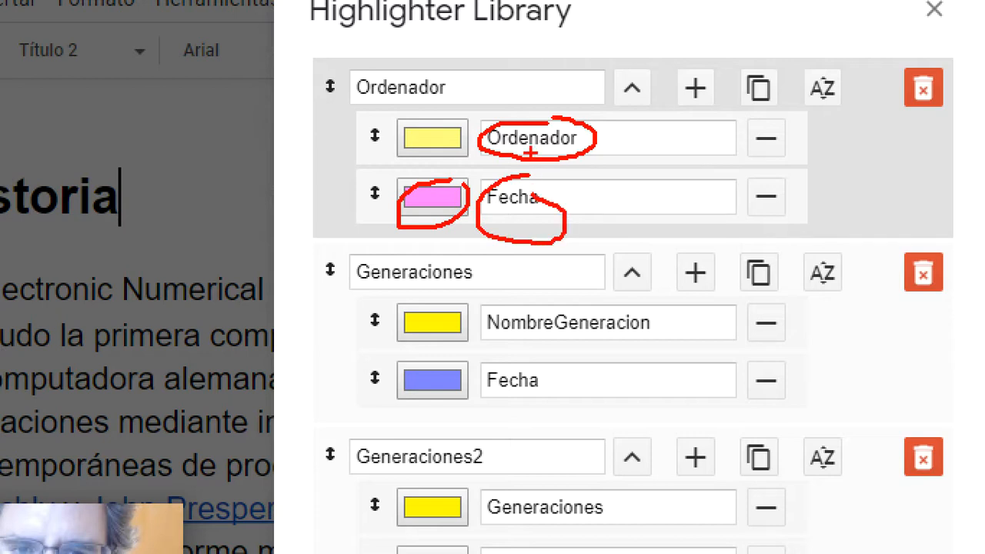
Step: Examine the names and colours of the highlighters in the Generaciones and Generaciones2 sets
drag(309, 254, 319, 360)
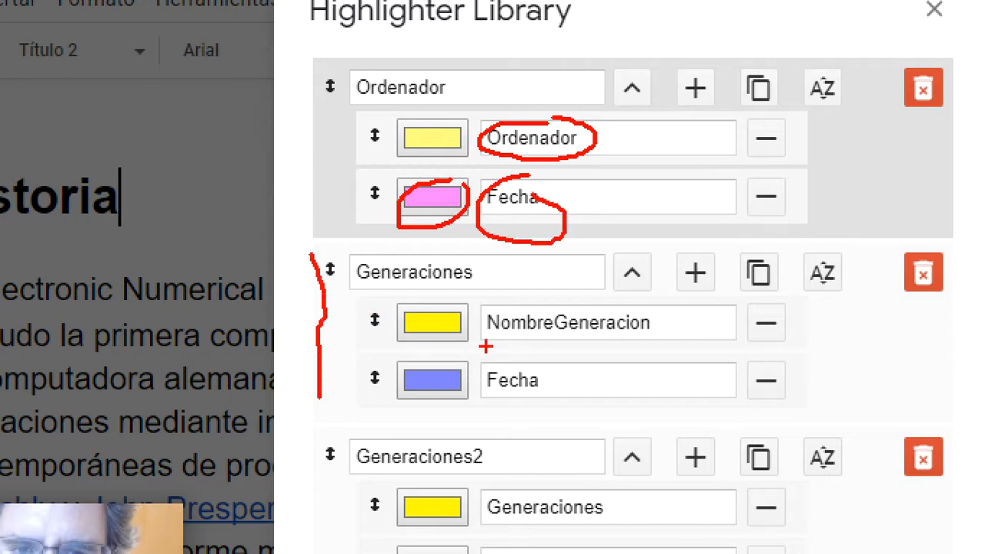
drag(489, 331, 591, 326)
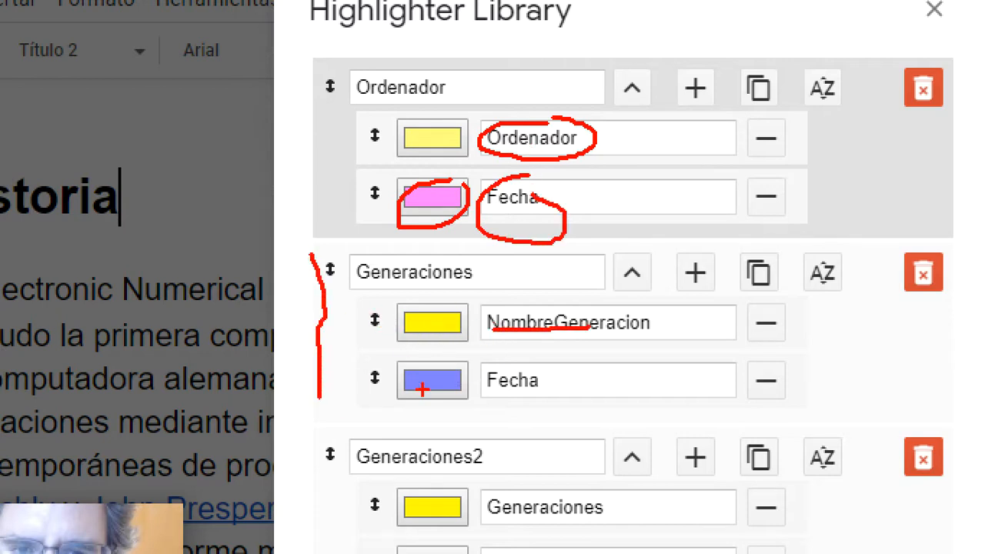
mouse_move(537, 360)
mouse_down()
mouse_move(473, 396)
mouse_move(547, 374)
mouse_up()
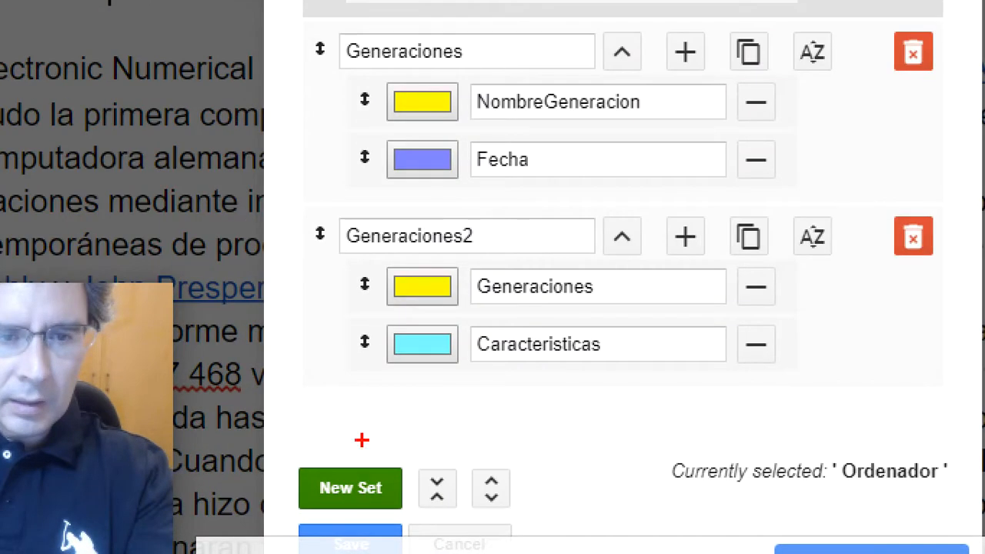
drag(479, 268, 450, 296)
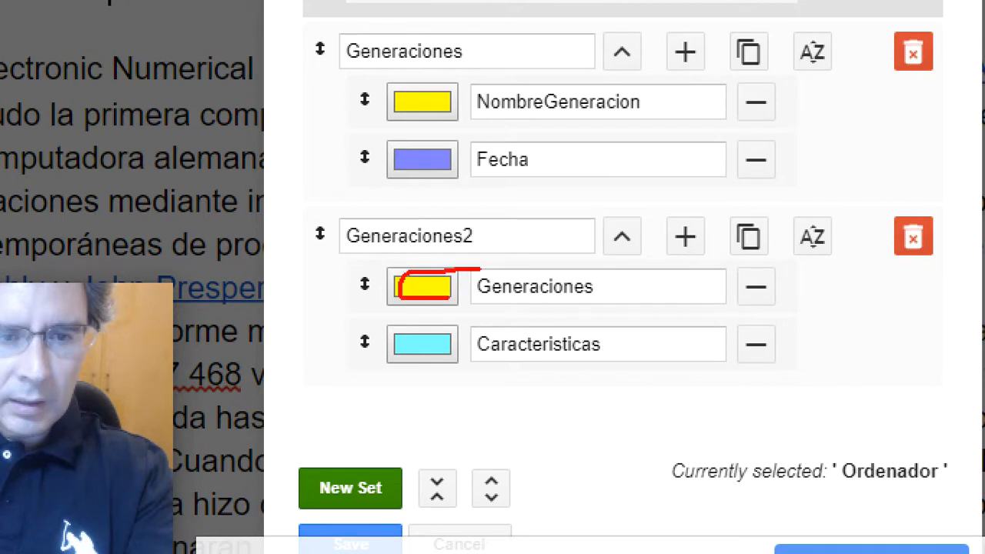
mouse_move(455, 335)
mouse_down()
mouse_move(415, 336)
mouse_move(446, 382)
mouse_move(457, 346)
mouse_up()
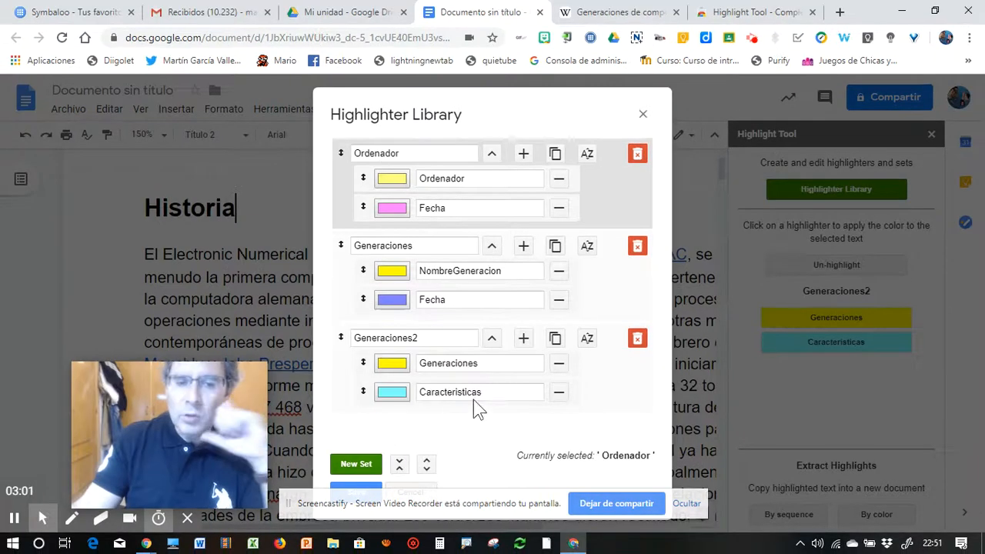
Step: Delete the Generaciones2 and Generaciones sets from the library and move the library window up to uncover its saving controls
click(636, 341)
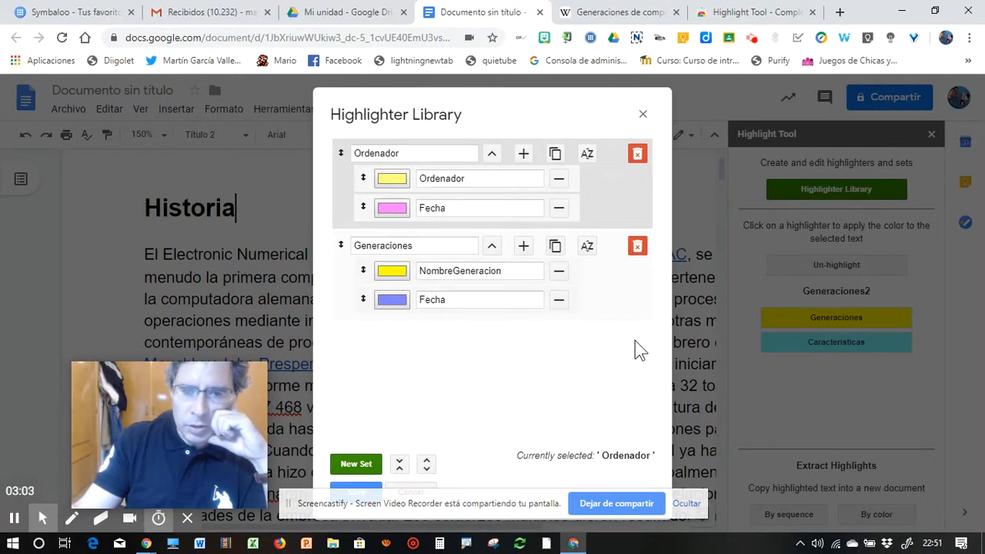
click(637, 246)
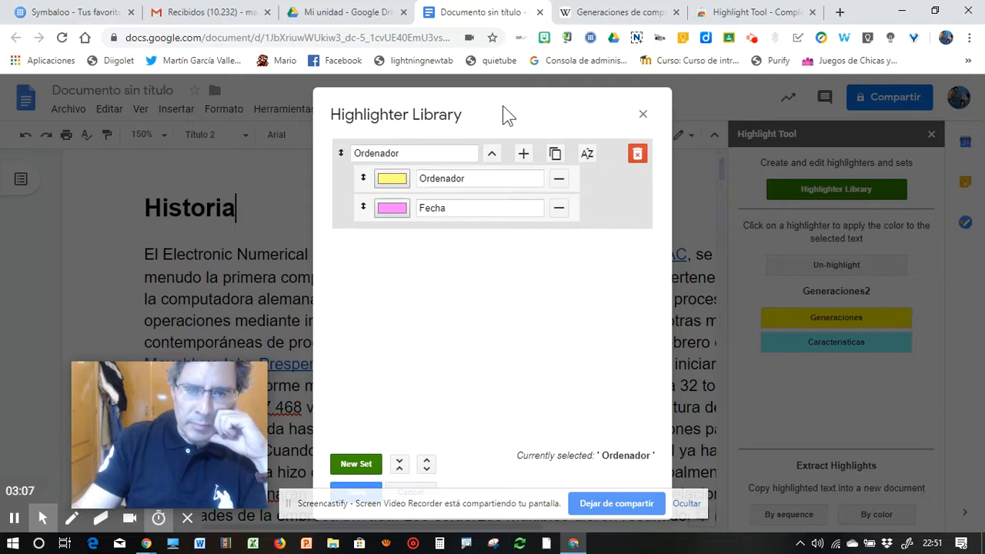
drag(503, 107, 540, 79)
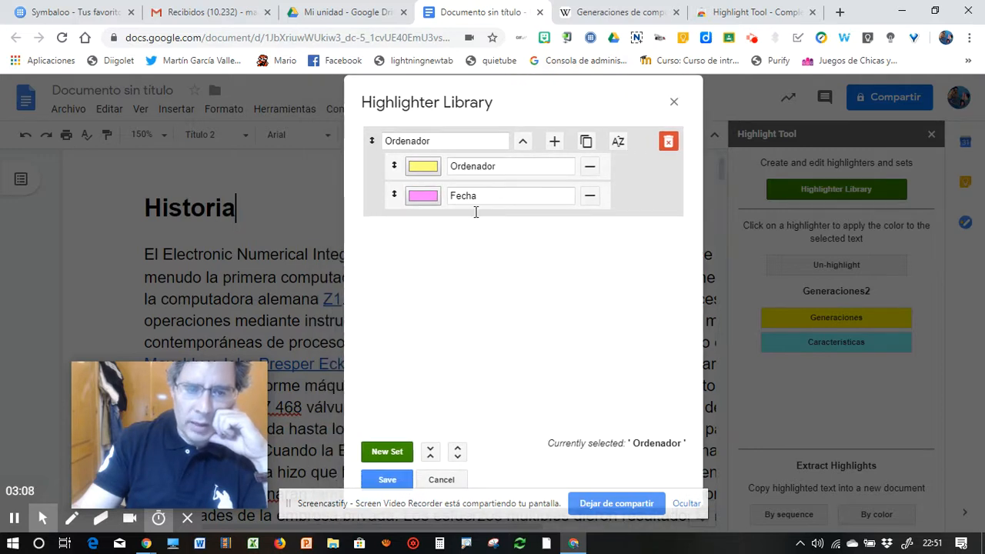
Step: Create a new highlighter set named "Generacion" and label its first highlighter "Nombre"
click(381, 453)
click(412, 234)
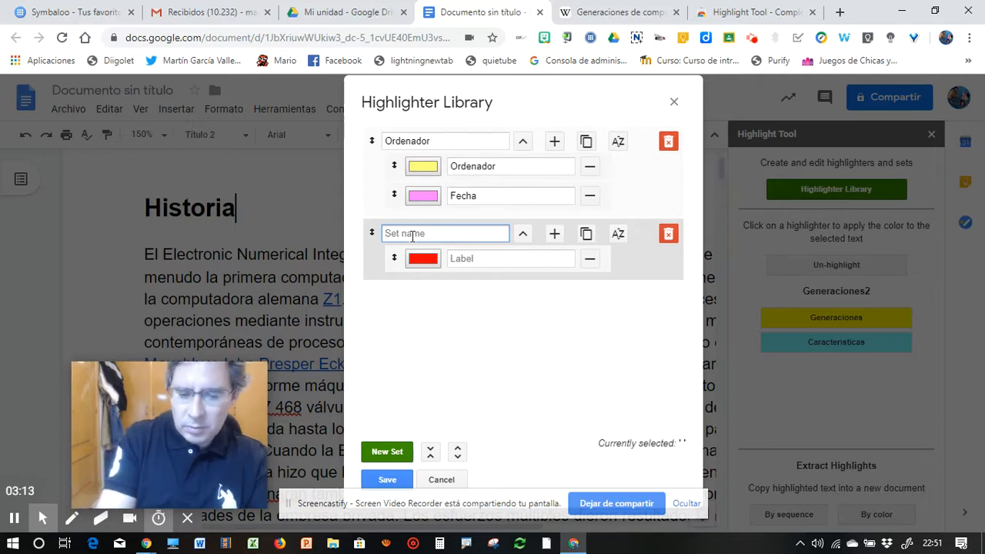
text(G)
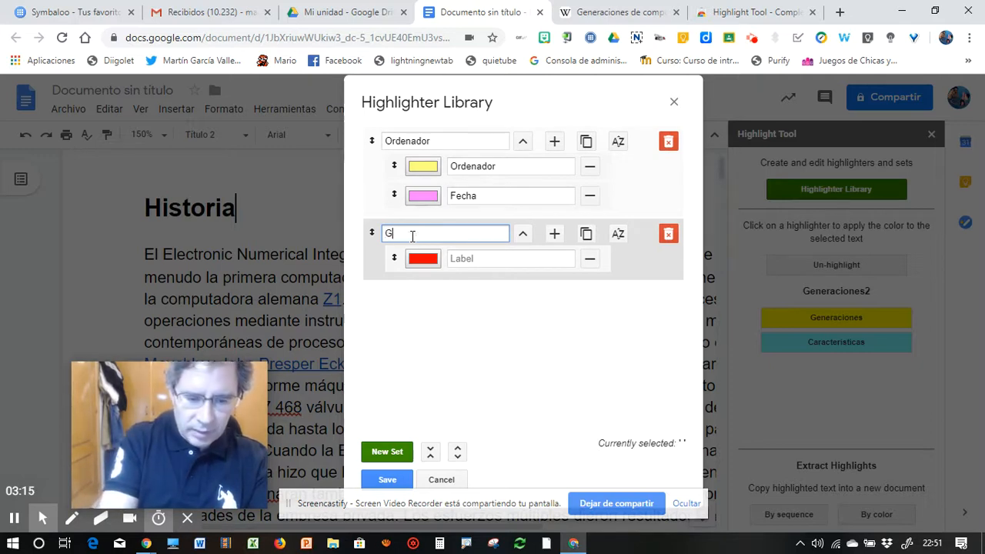
text(eneracion)
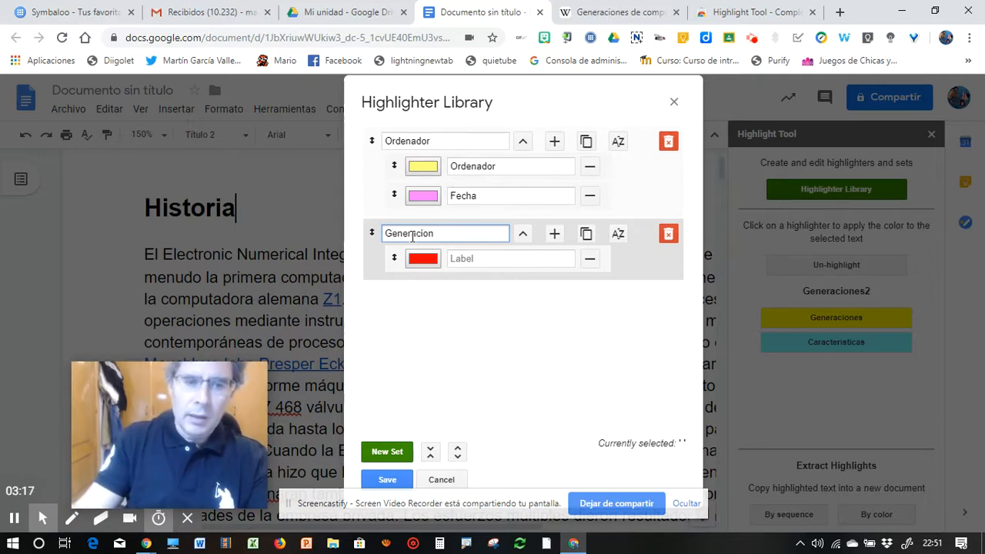
click(467, 260)
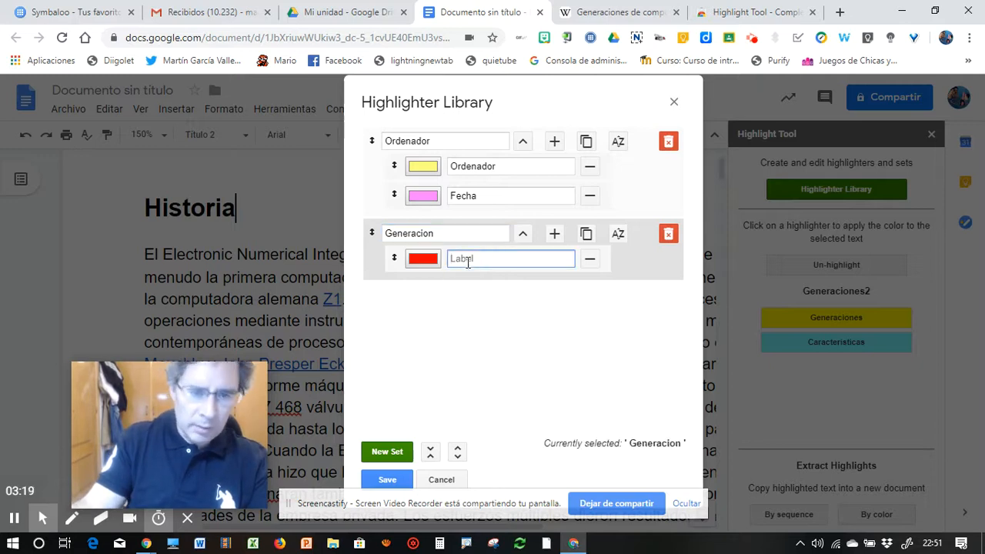
text(Nombre)
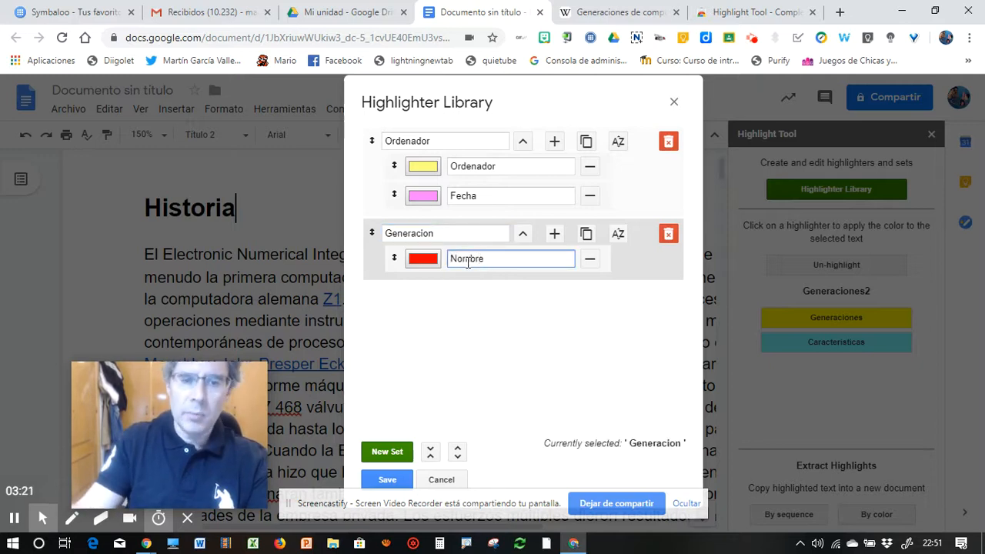
Step: Add a second highlighter labelled "Fecha" to the Generacion set
click(554, 235)
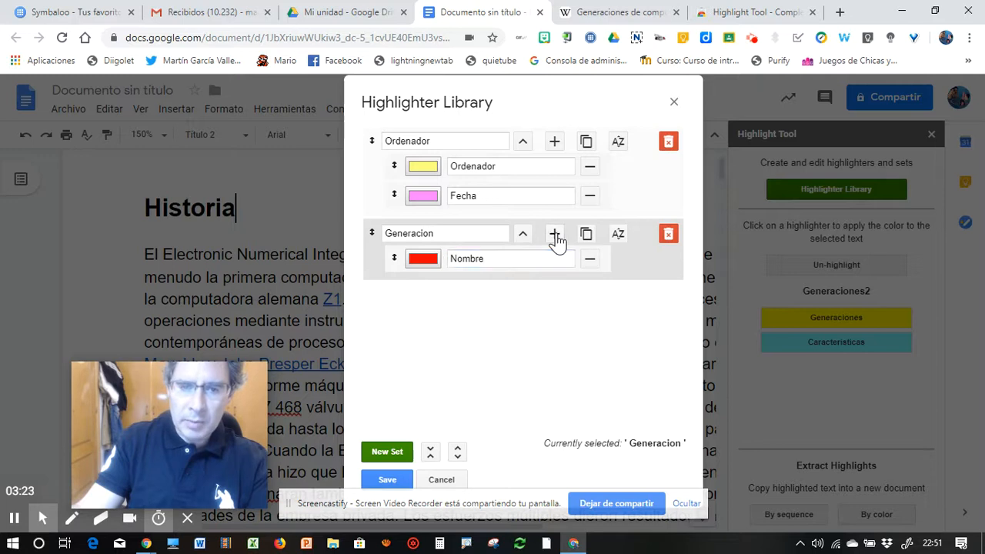
click(487, 287)
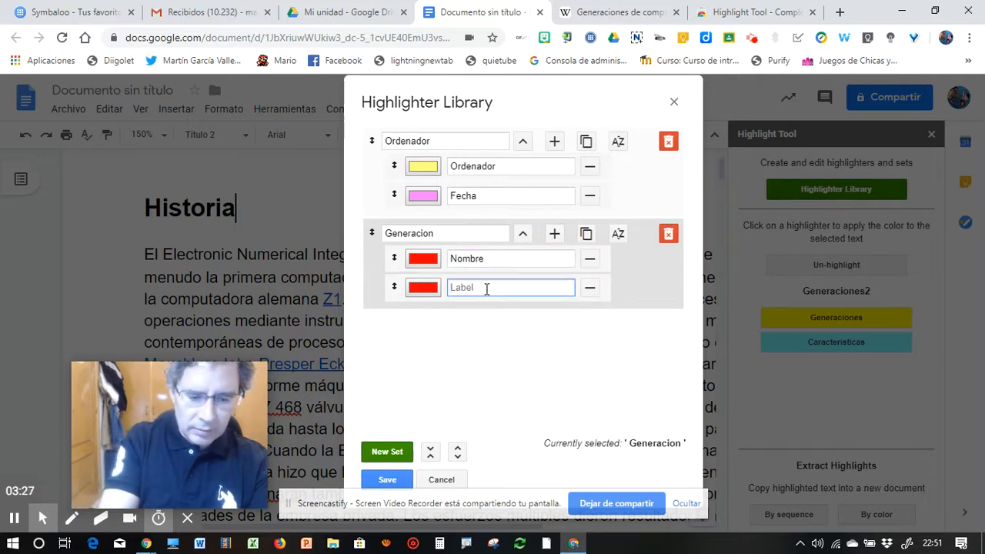
text(Fecha)
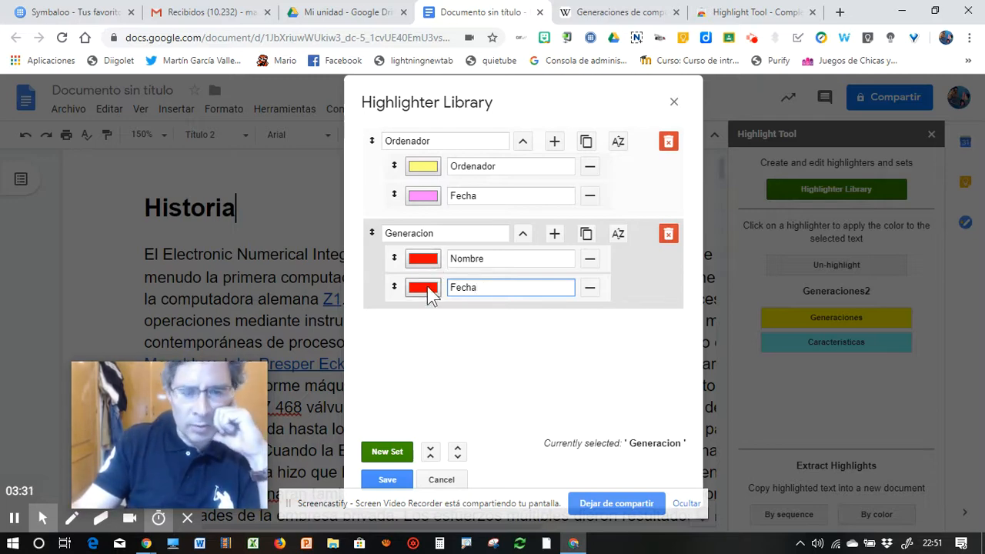
Step: Set the Generacion set's Nombre highlighter to light yellow and its Fecha highlighter to greyish blue-violet from the basic colours
click(423, 260)
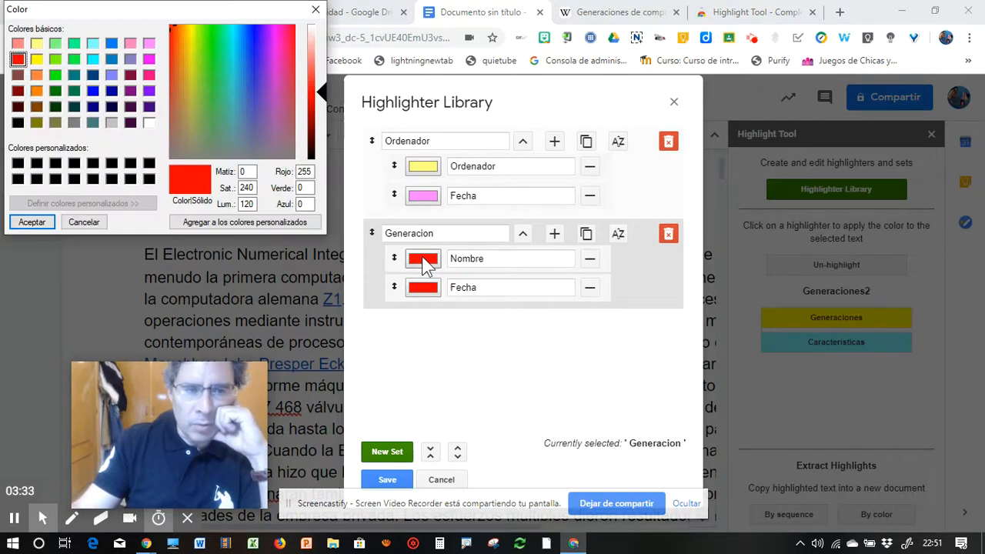
click(36, 43)
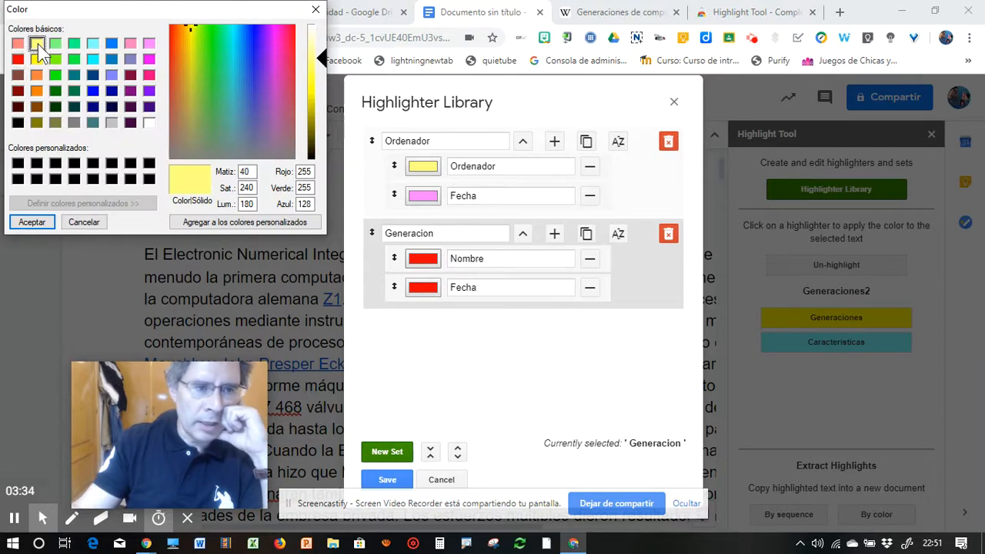
click(39, 222)
click(423, 289)
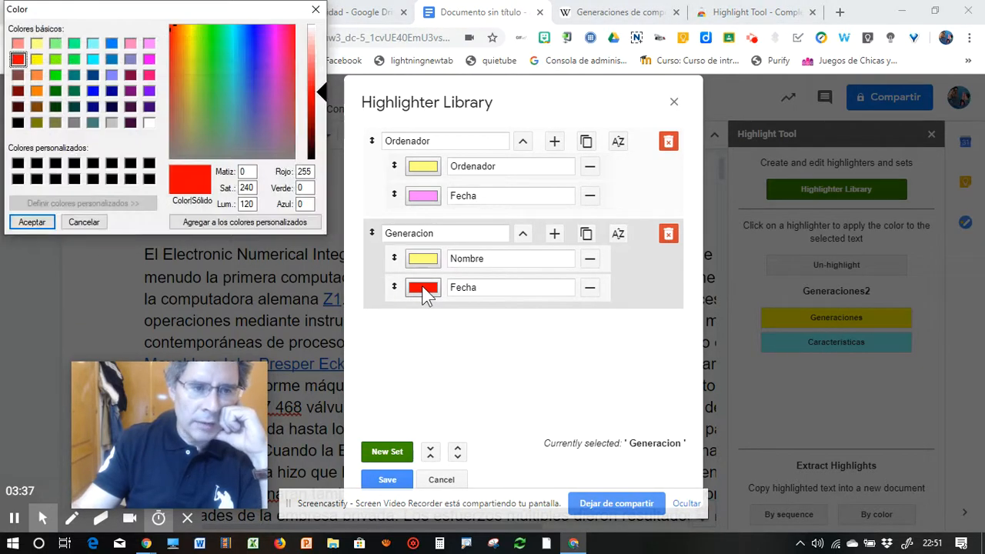
click(129, 60)
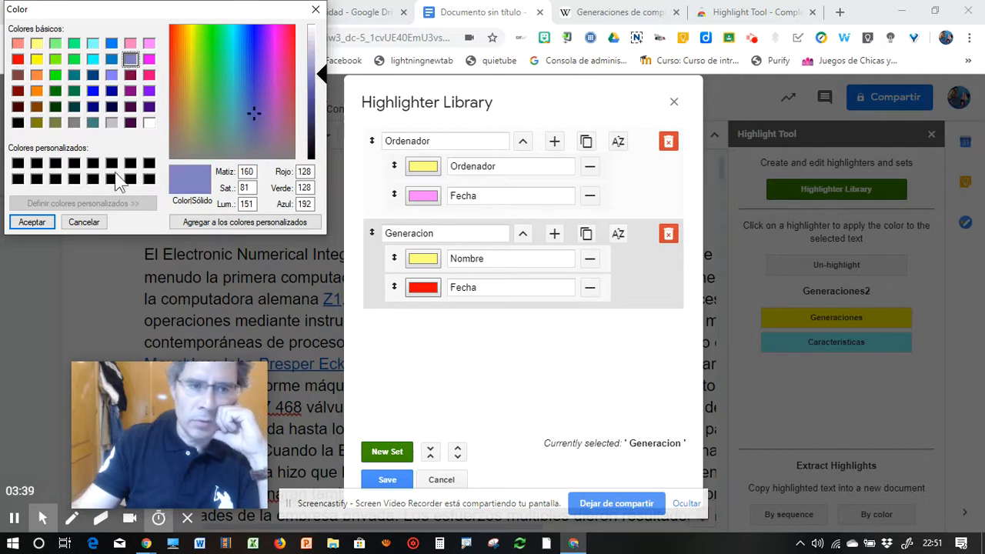
click(34, 222)
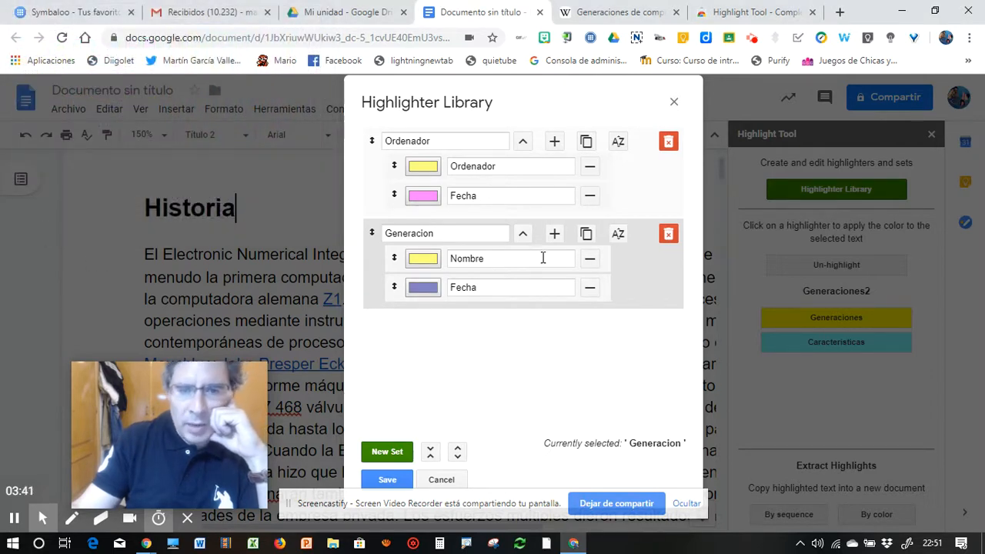
Step: Add a third highlighter labelled "caracteristicas" to the Generacion set and colour it light green
click(555, 236)
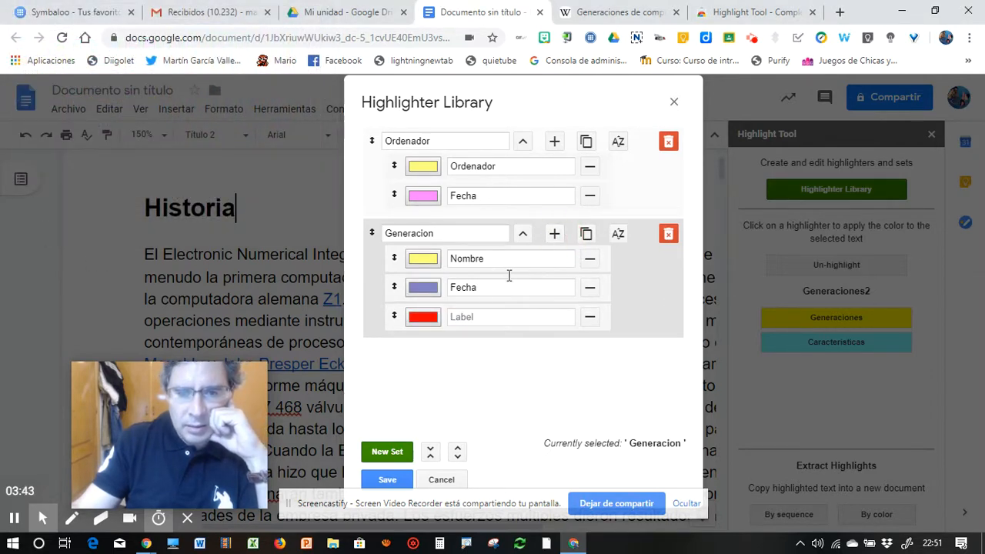
click(482, 313)
text(cara)
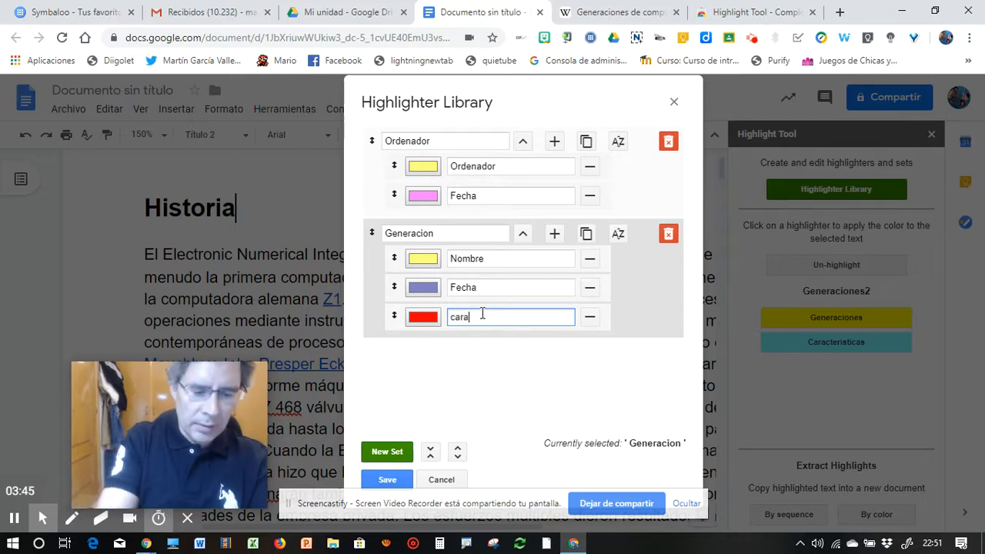
text(cteristicas)
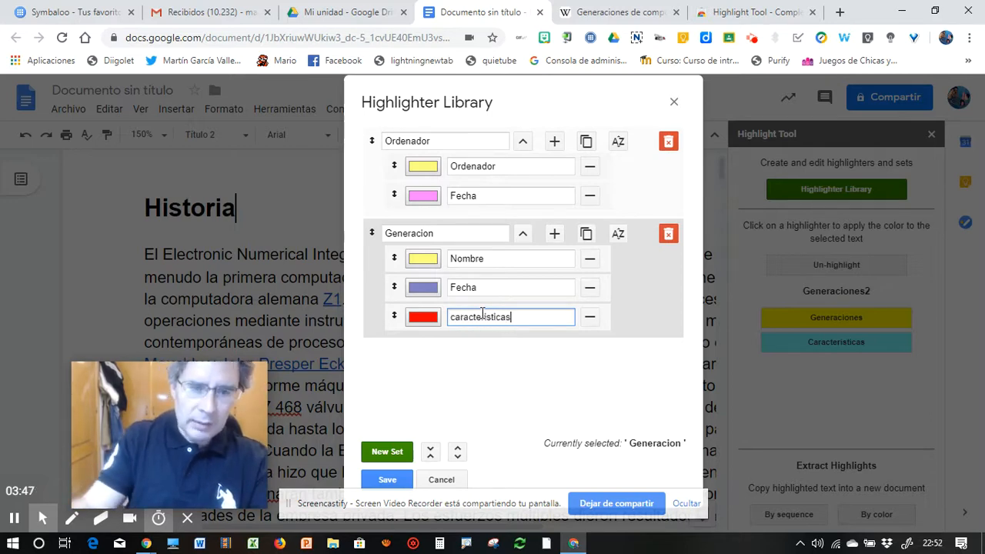
click(423, 317)
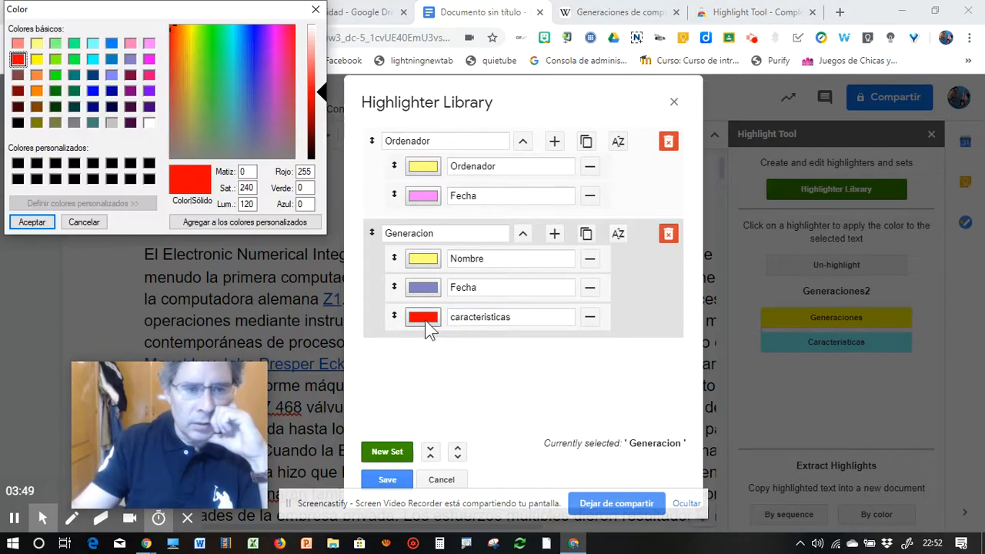
click(55, 44)
click(40, 220)
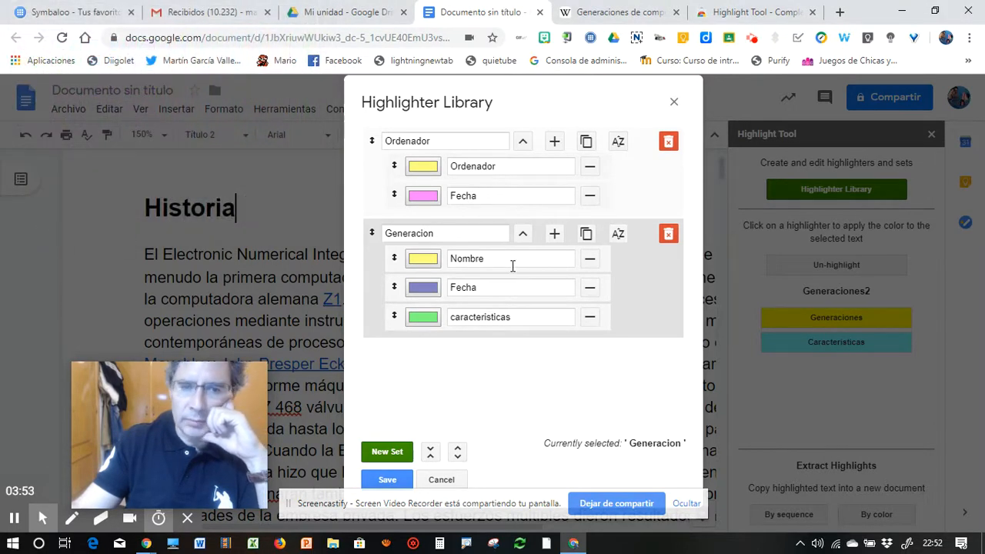
Step: Switch between the Ordenador and Generacion sets, leave Generacion selected as the active set and save the library
click(375, 177)
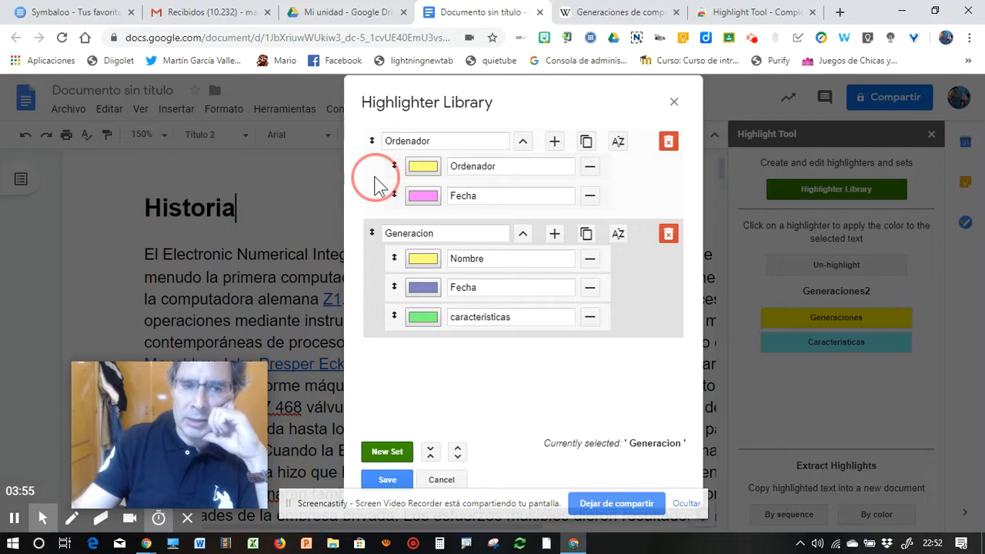
click(378, 293)
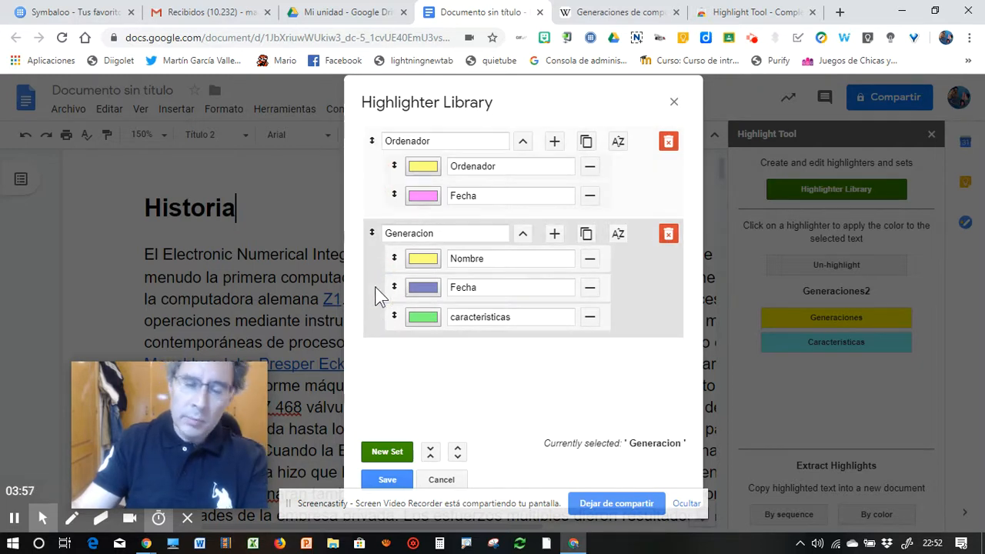
click(372, 175)
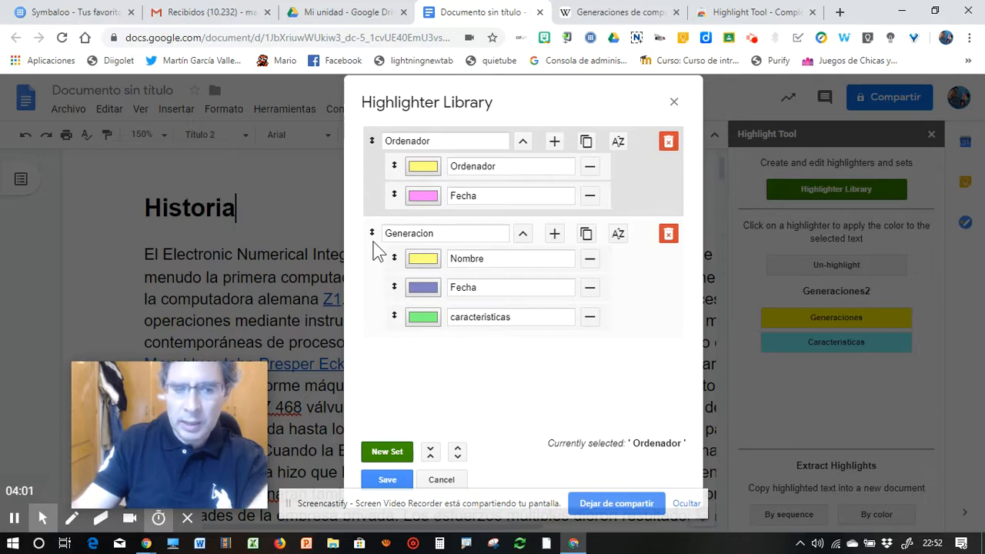
click(368, 281)
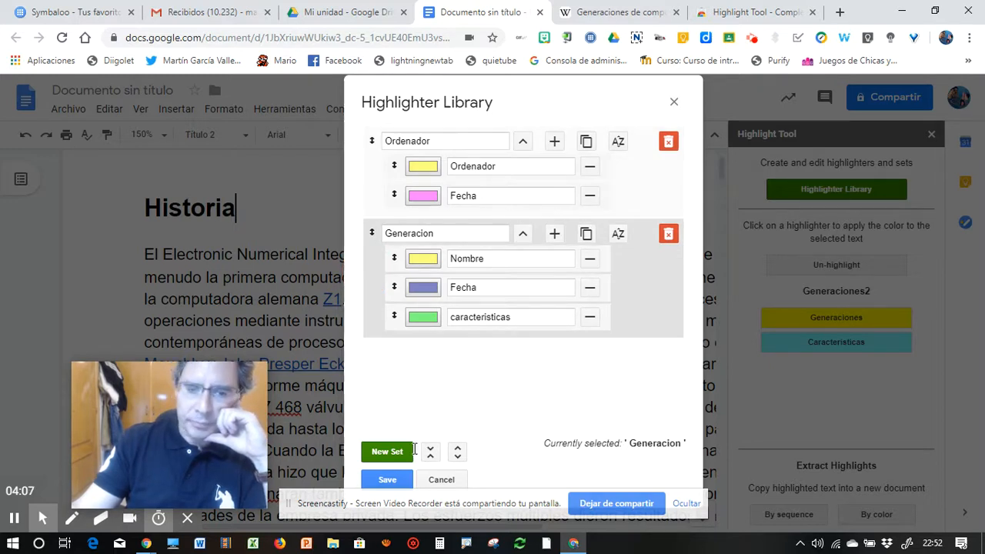
click(388, 480)
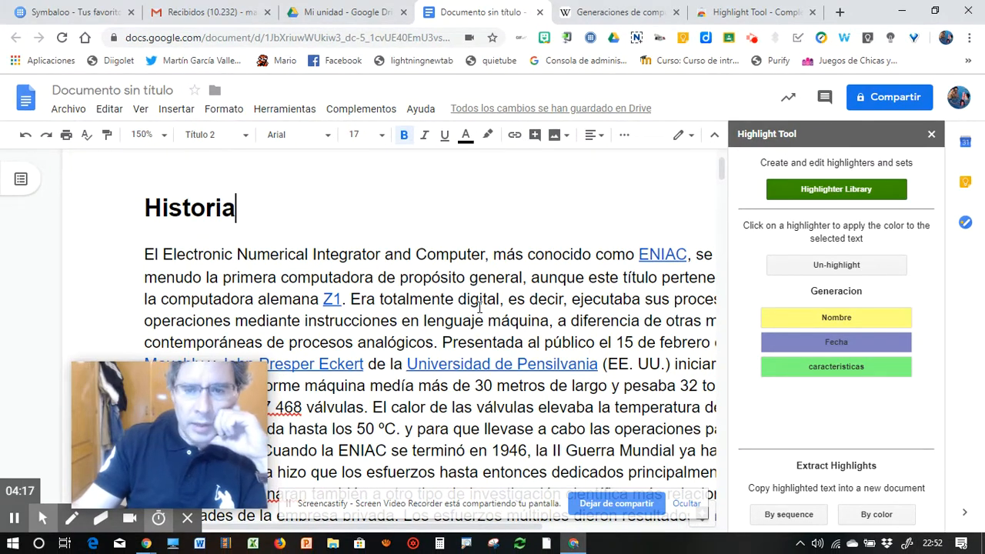
Step: Highlight "Primera generación" in its heading with the Nombre highlighter and the dates 1940-1958 with the Fecha highlighter
scroll(480, 306, down, 1)
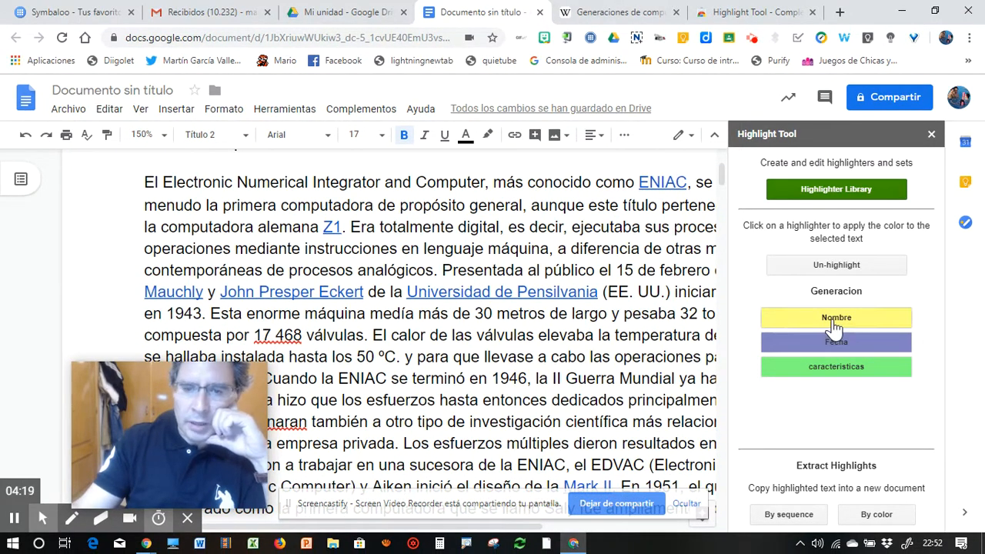
scroll(415, 277, up, 2)
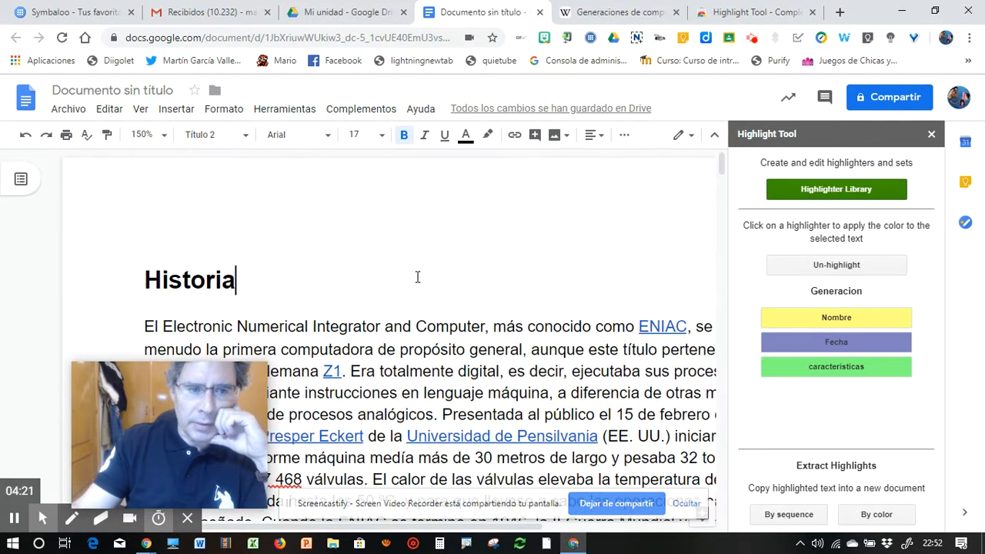
scroll(418, 277, down, 4)
scroll(418, 276, down, 4)
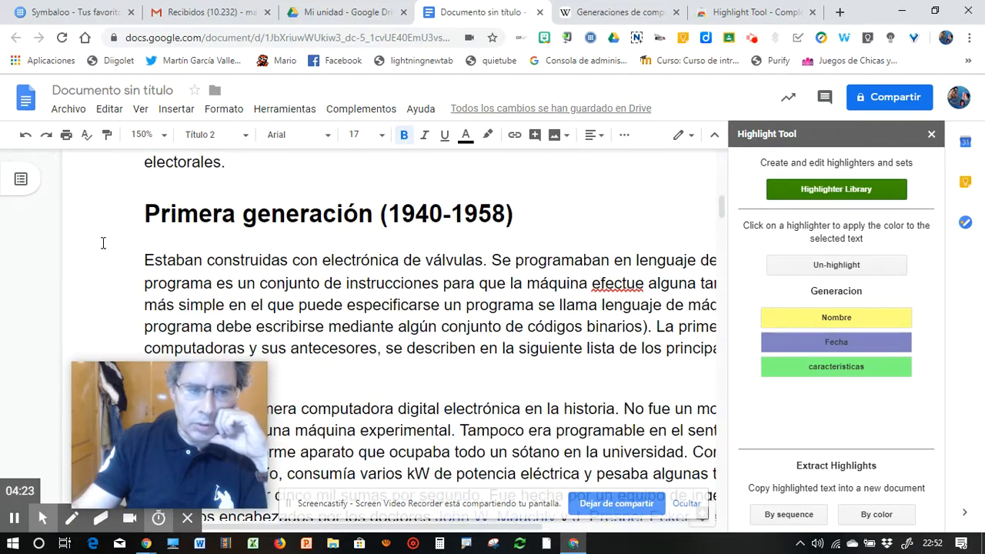
drag(146, 215, 246, 223)
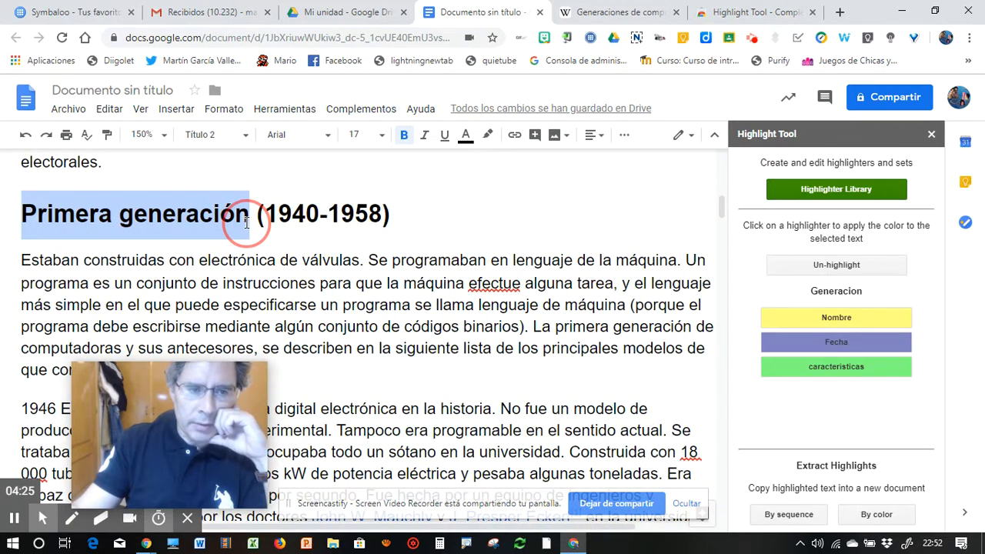
click(802, 323)
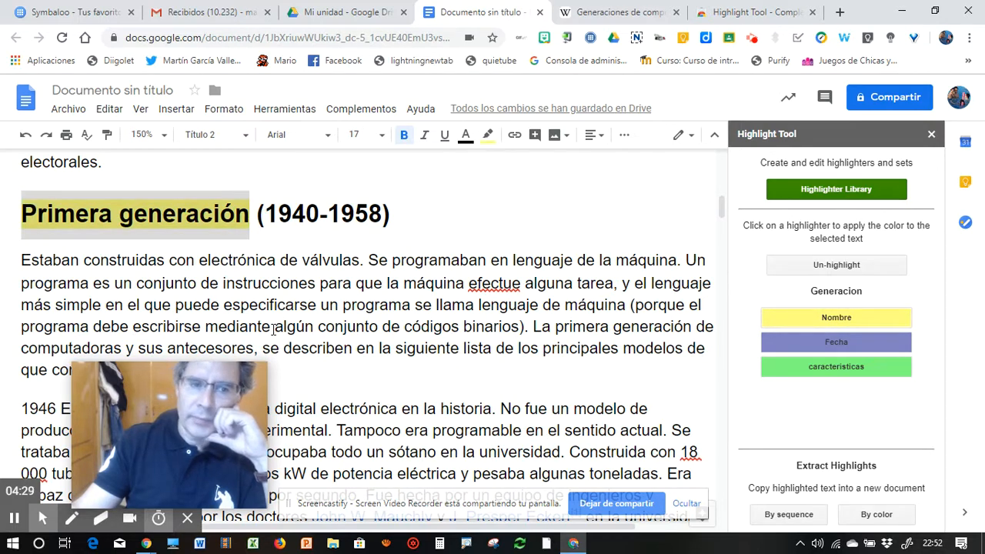
click(346, 305)
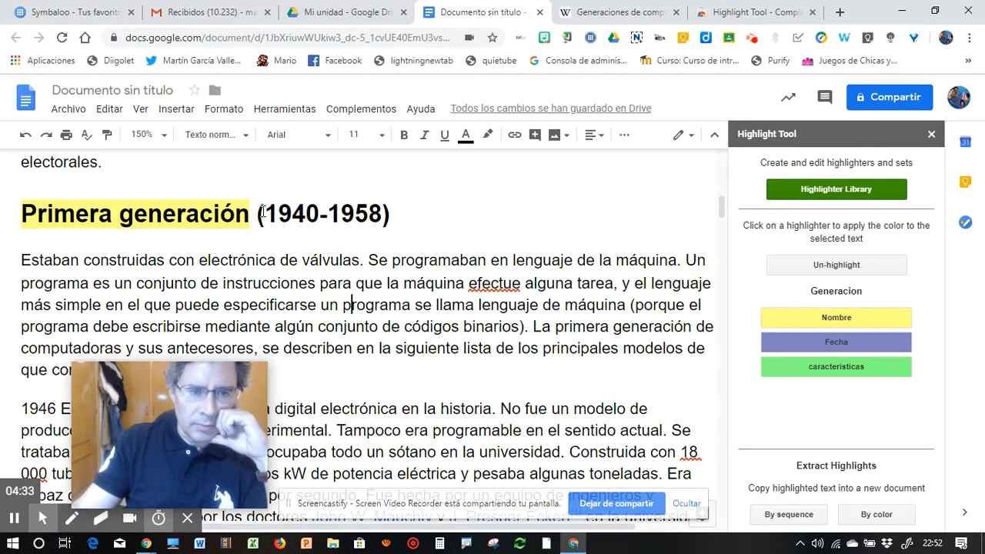
drag(266, 213, 376, 213)
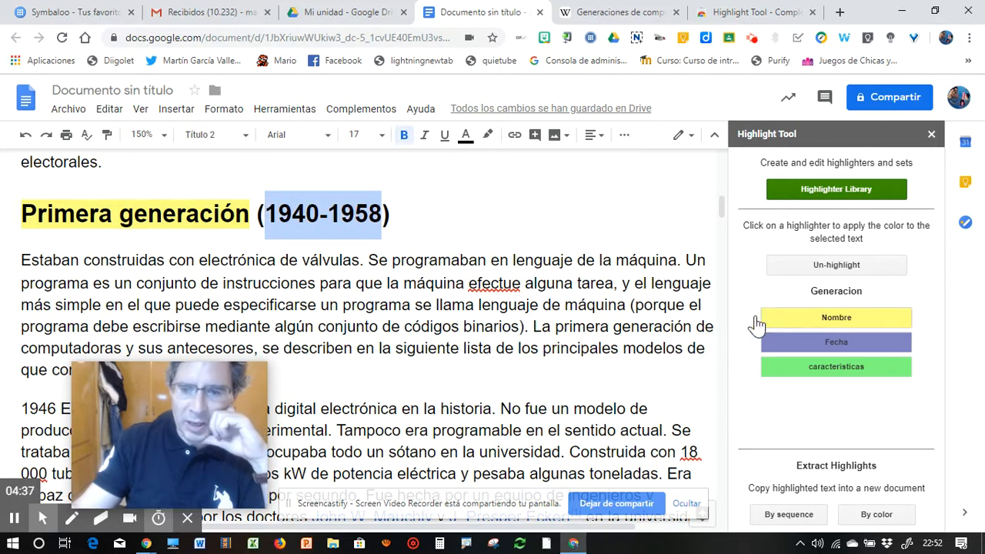
click(813, 345)
Step: Highlight "válvulas" and "lenguaje de la máquina" in the first-generation paragraph with the caracteristicas highlighter
scroll(450, 305, down, 1)
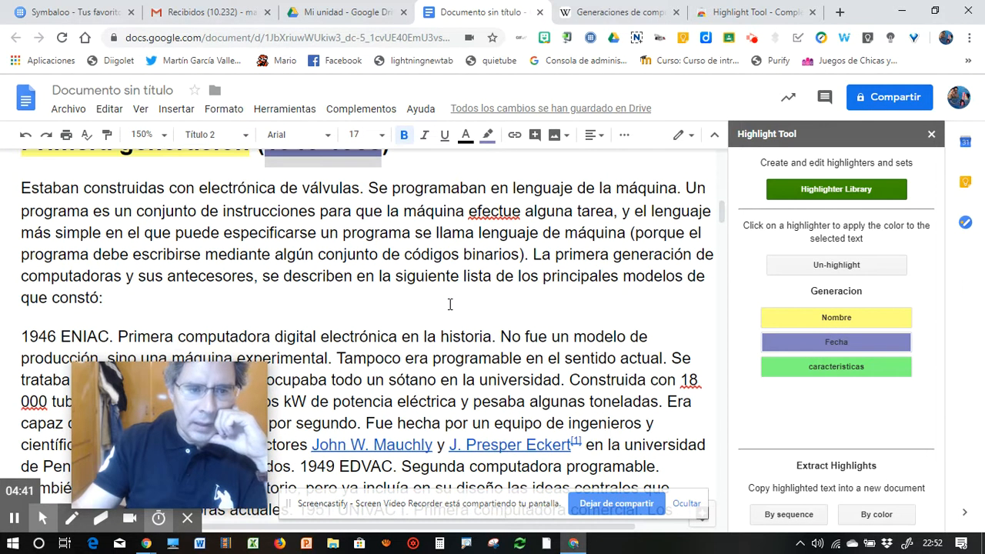
double_click(305, 189)
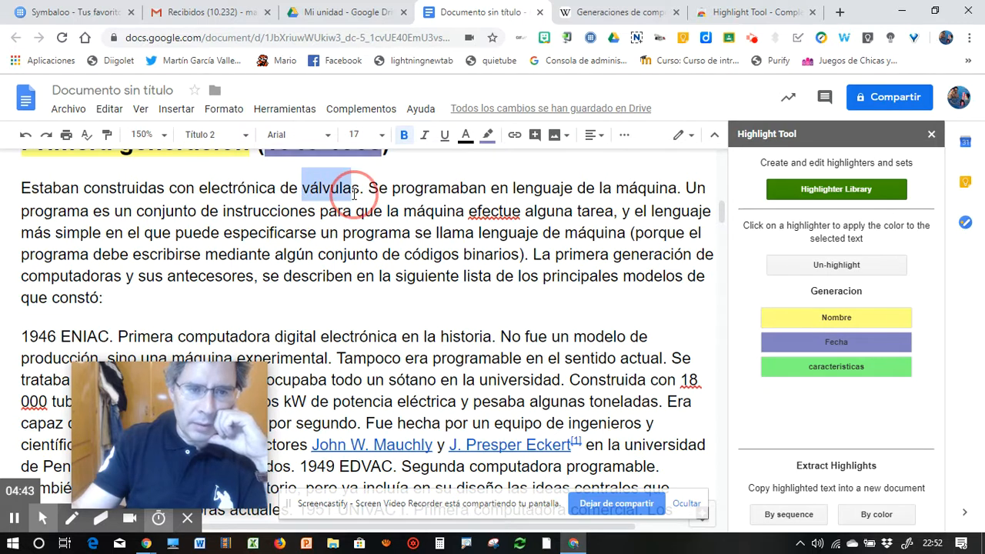
click(833, 367)
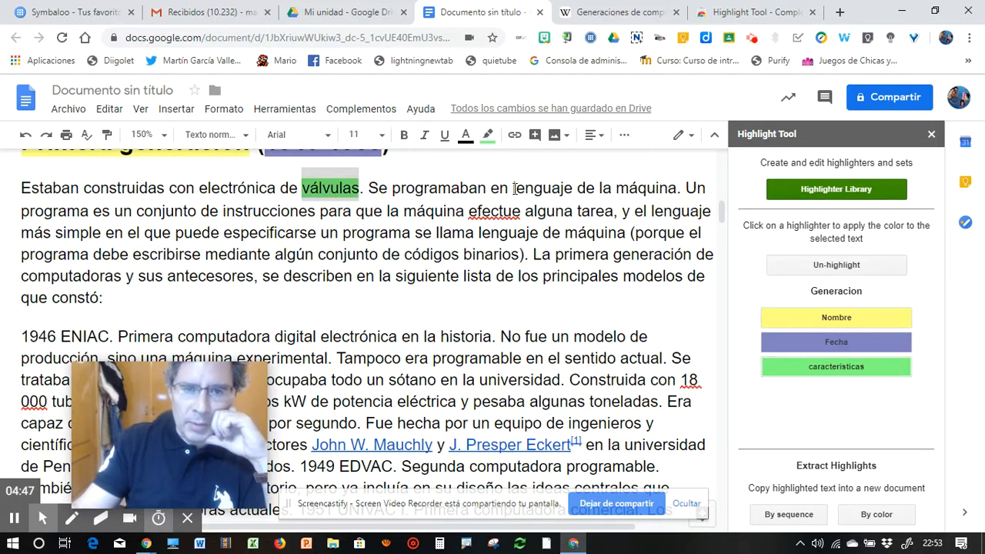
drag(514, 189, 677, 192)
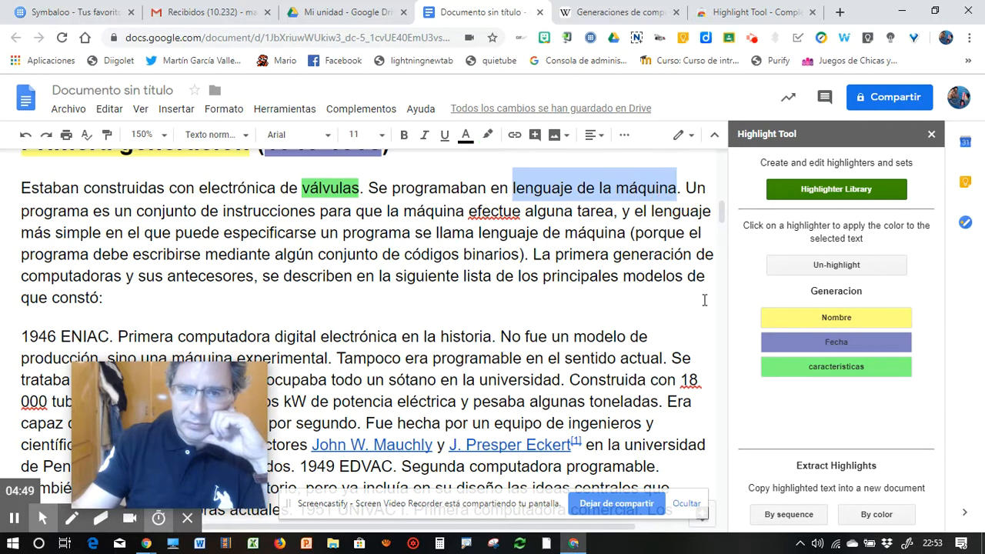
click(812, 367)
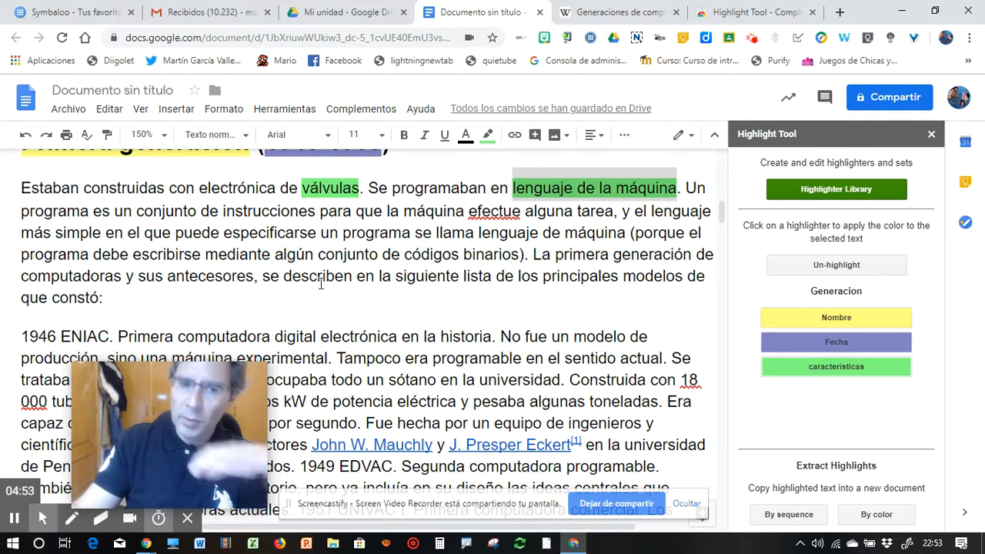
Step: Highlight "Segunda generación" in its heading with the Nombre highlighter and the dates 1956-1964 with the Fecha highlighter
scroll(357, 291, down, 3)
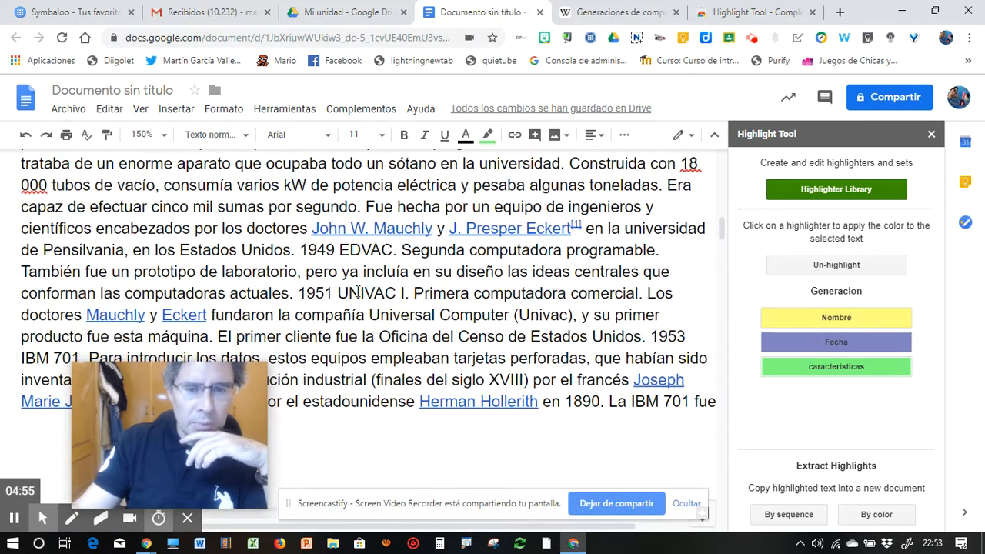
scroll(357, 291, down, 1)
scroll(357, 291, down, 5)
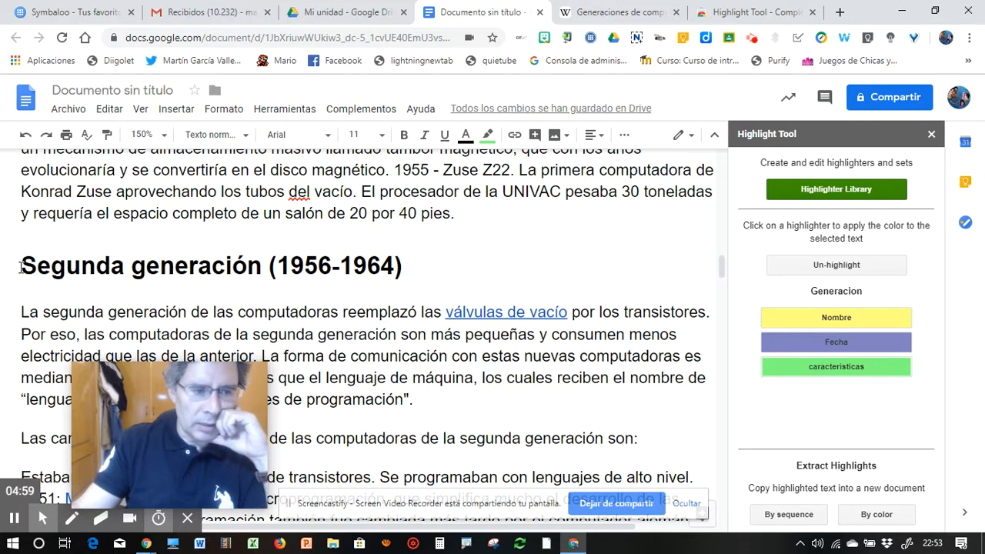
drag(21, 266, 260, 267)
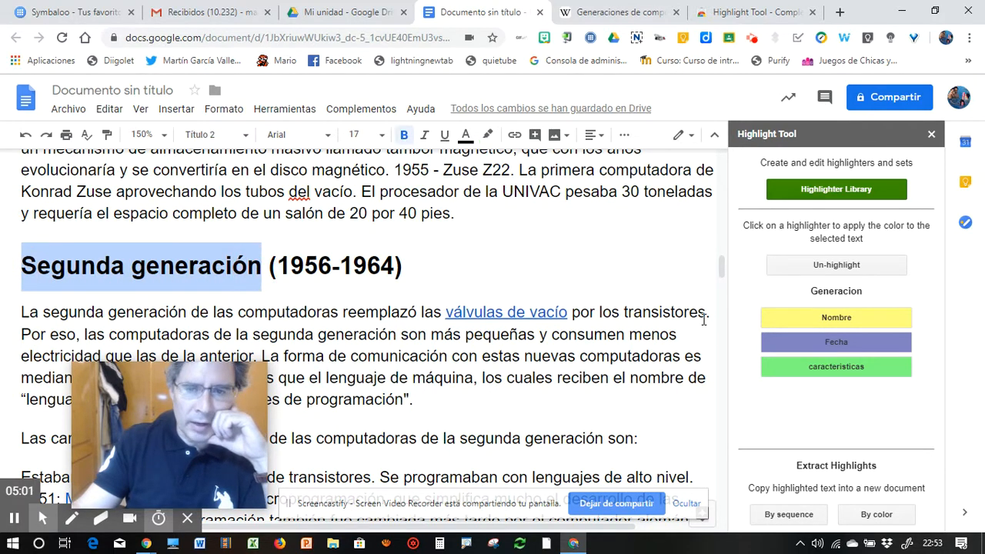
click(836, 318)
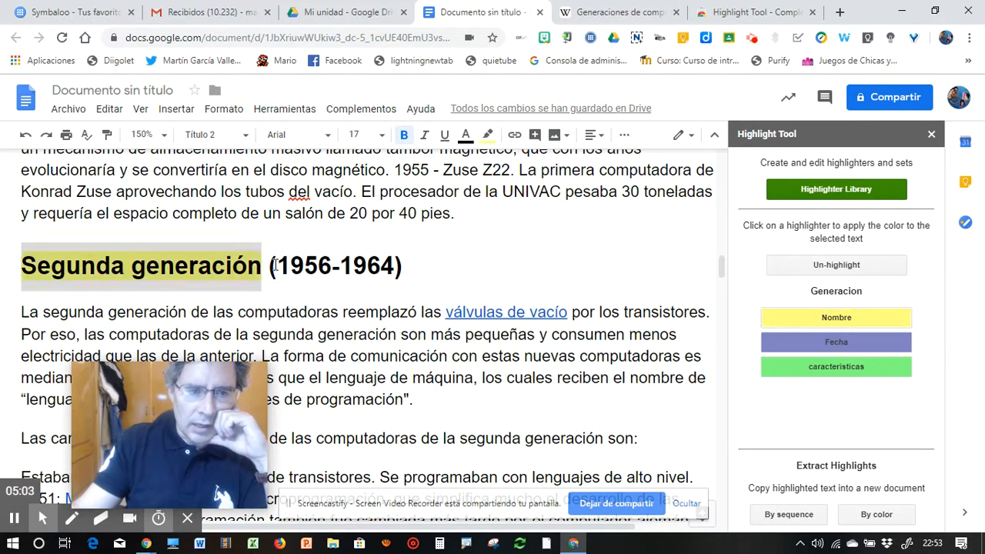
drag(280, 265, 394, 267)
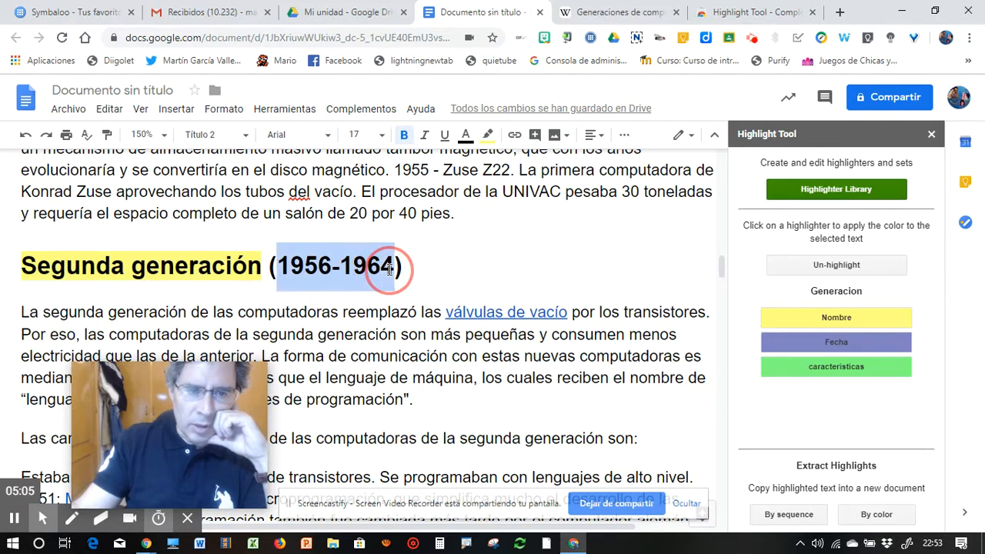
click(823, 343)
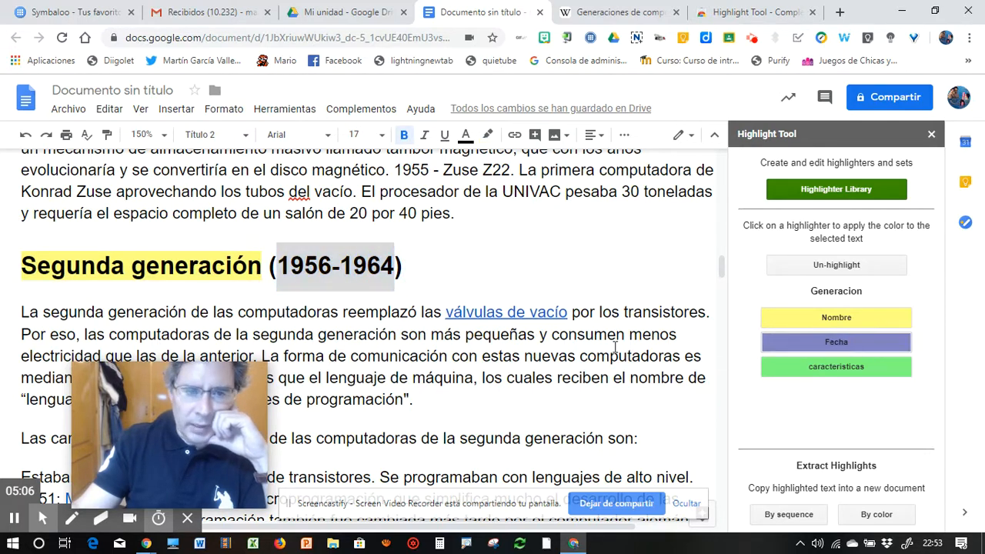
click(431, 351)
Step: Highlight "transistores" and "lenguajes de alto nivel" in the second-generation paragraph with the caracteristicas highlighter
scroll(432, 352, down, 2)
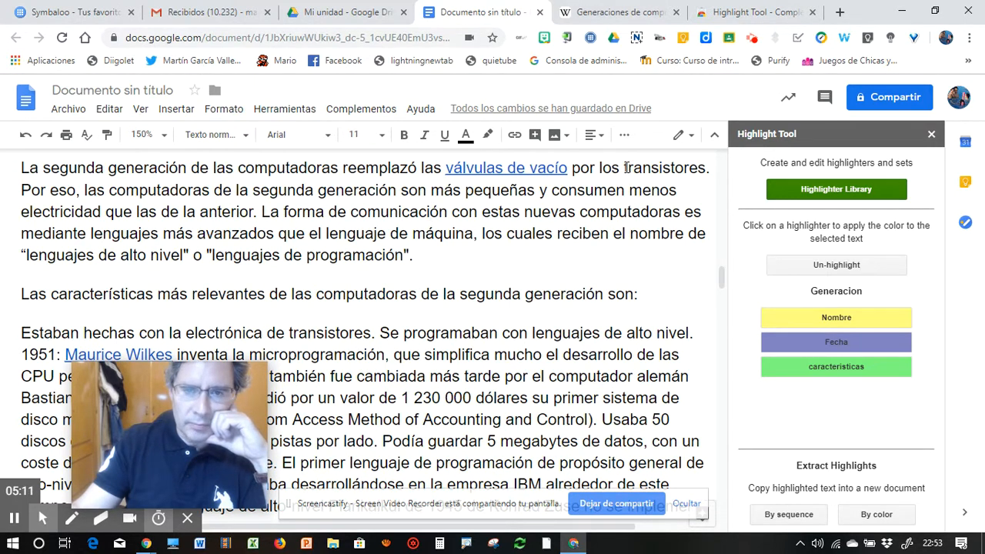
scroll(627, 167, up, 1)
double_click(685, 240)
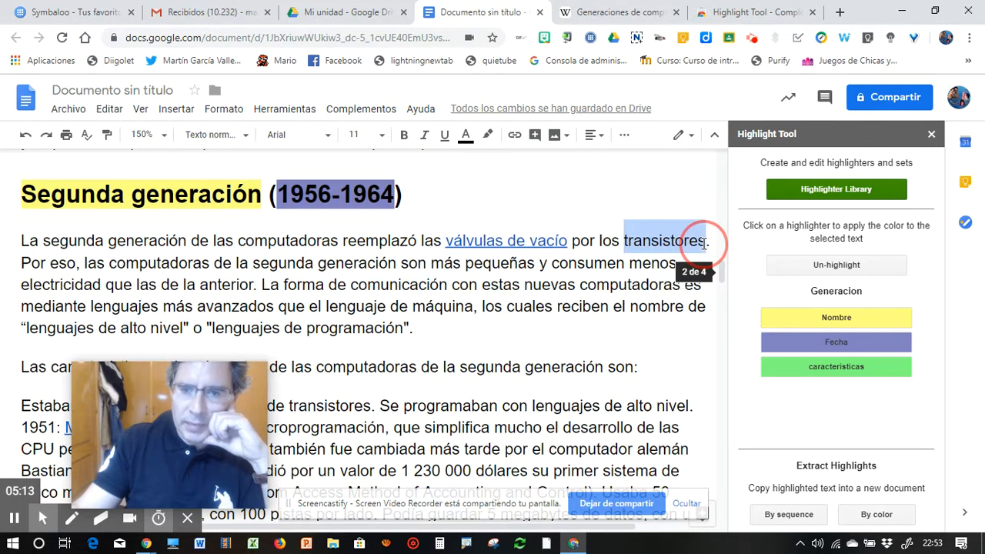
click(793, 366)
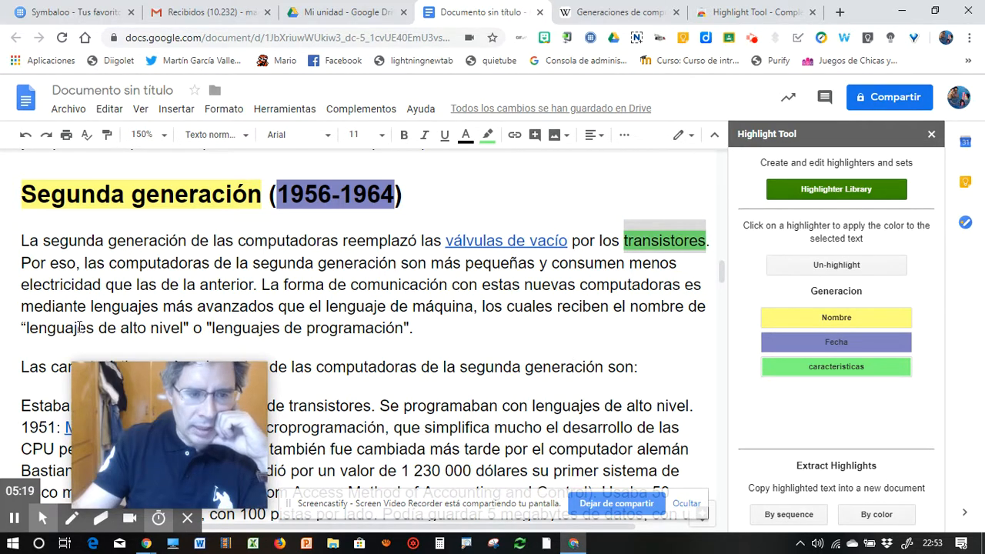
drag(25, 328, 185, 322)
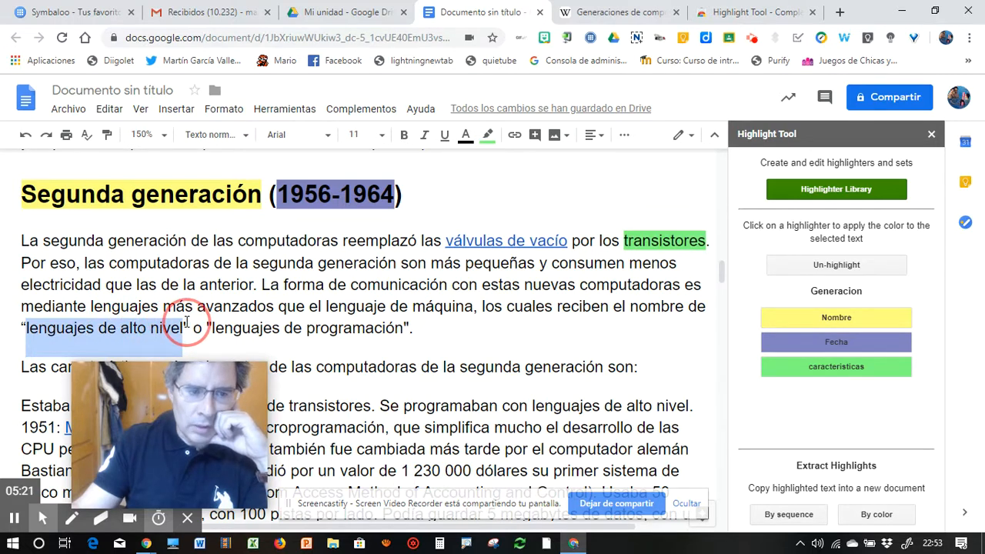
click(818, 375)
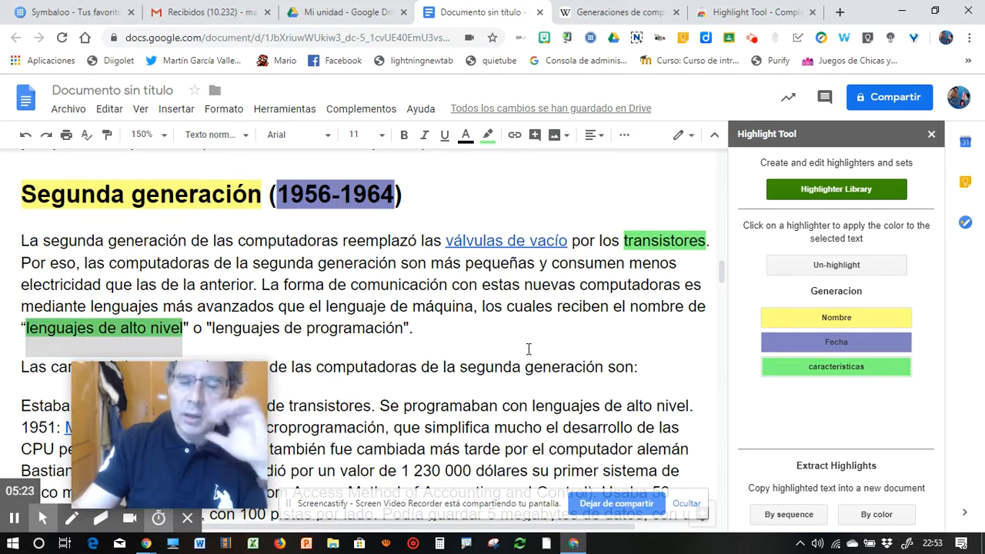
scroll(530, 348, down, 1)
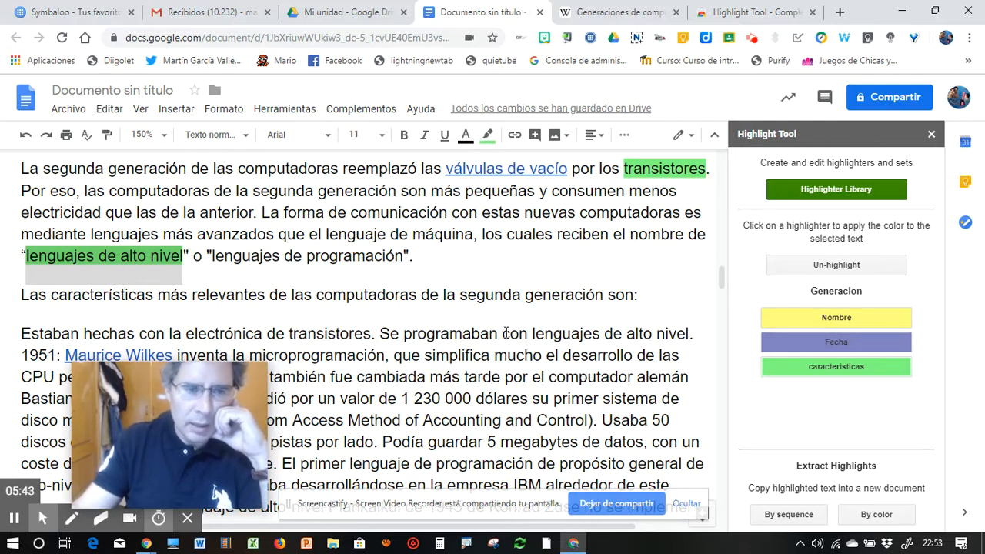
scroll(452, 344, up, 5)
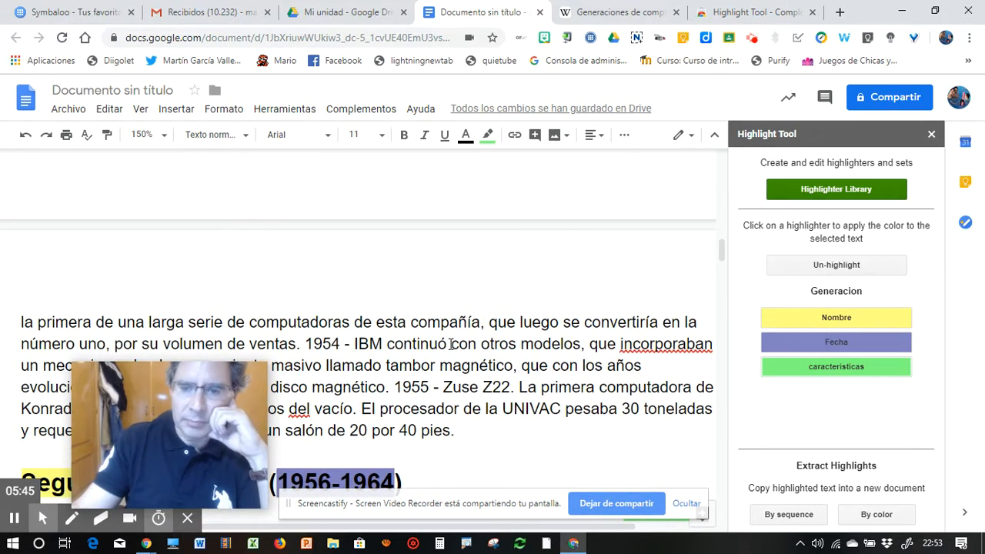
scroll(451, 344, down, 3)
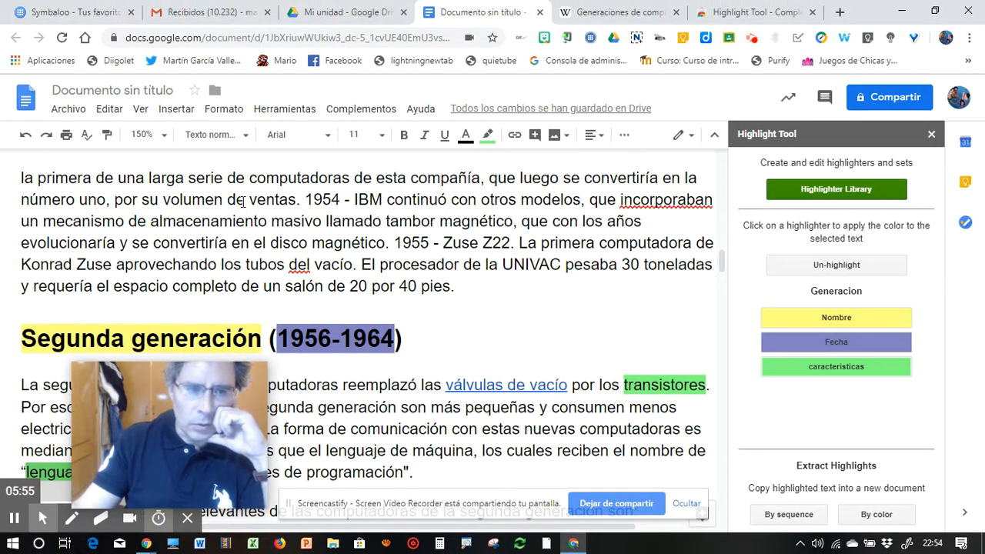
drag(245, 200, 530, 363)
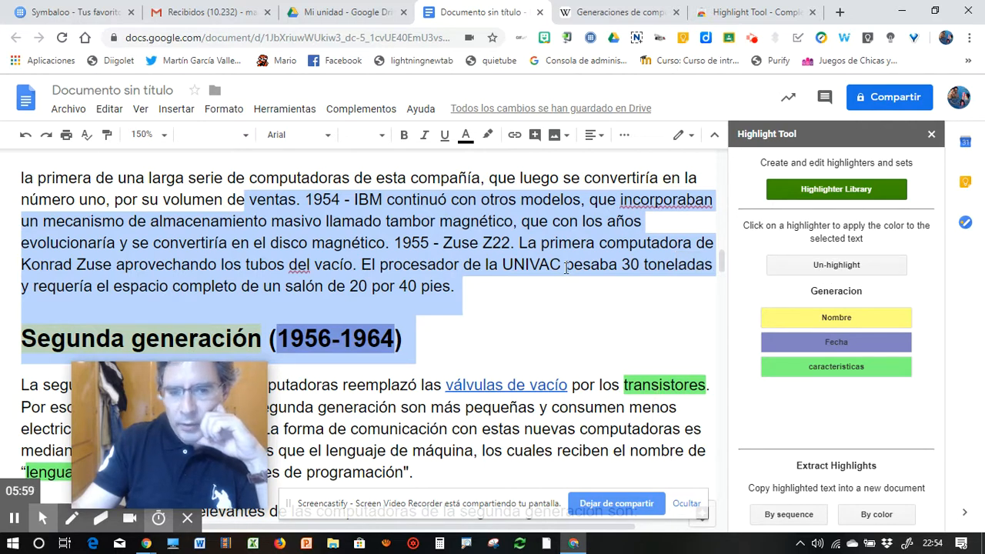
click(573, 332)
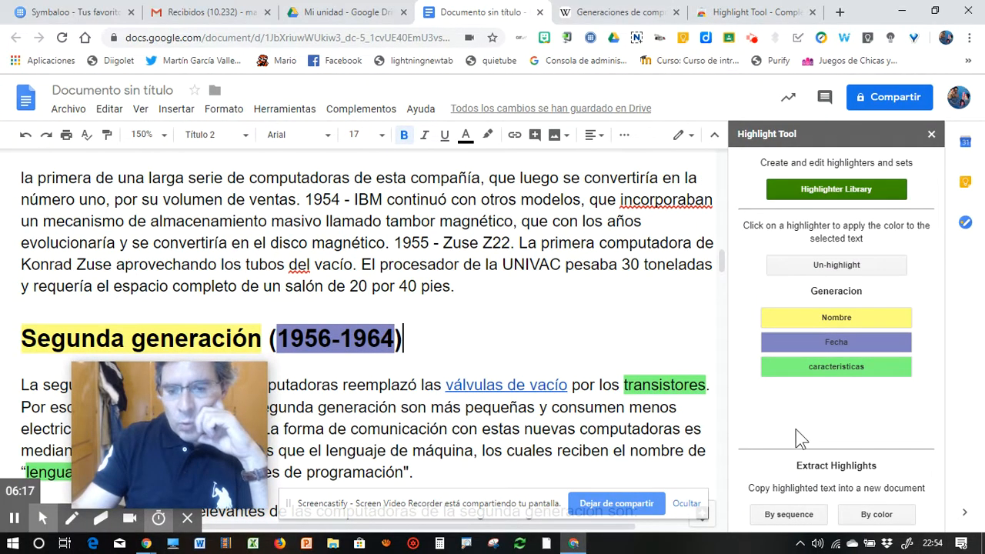
Step: Extract the highlights by colour into a new document and open that document
click(881, 515)
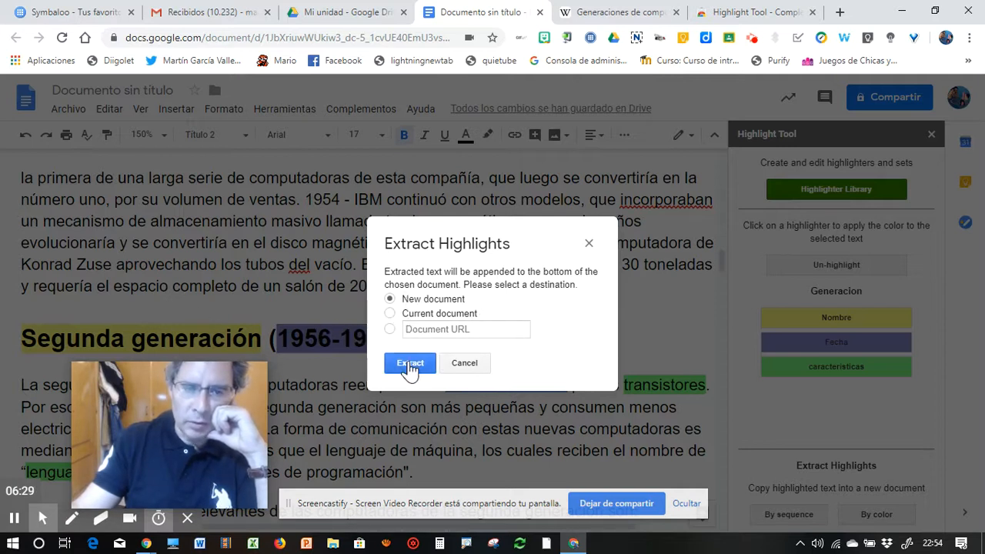
click(409, 368)
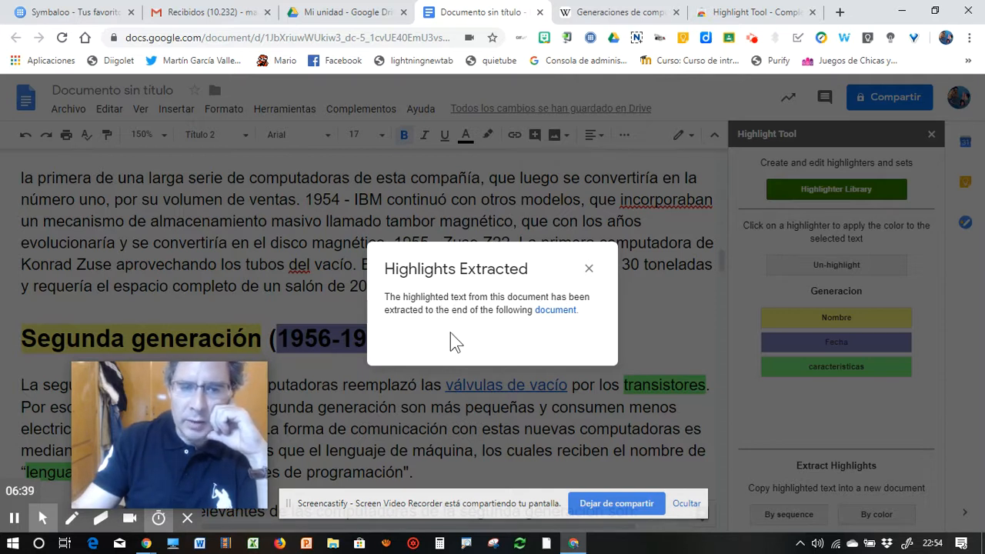
click(553, 311)
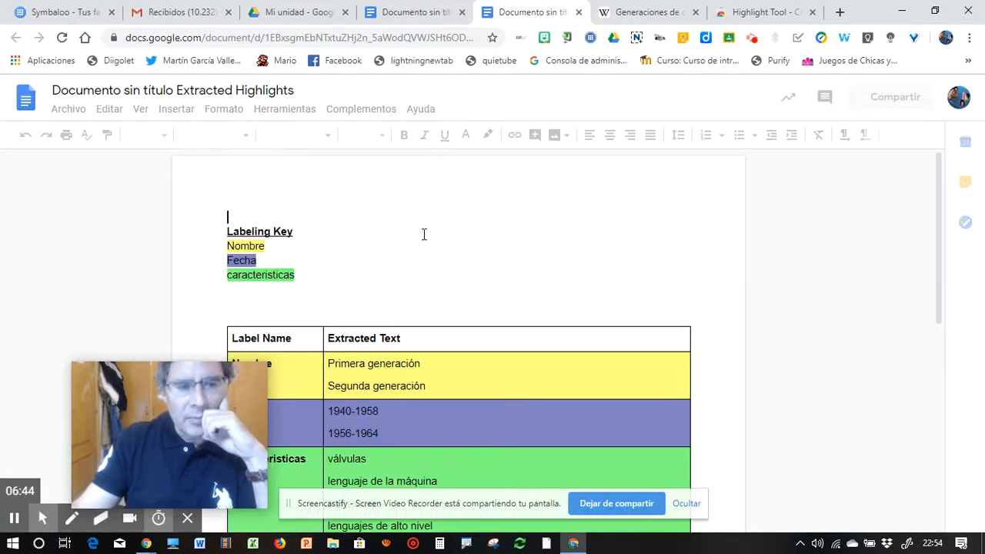
Step: Examine the table of extracted highlights and draw a red line linking "Primera generación" to "válvulas"
scroll(254, 346, down, 1)
drag(205, 386, 946, 333)
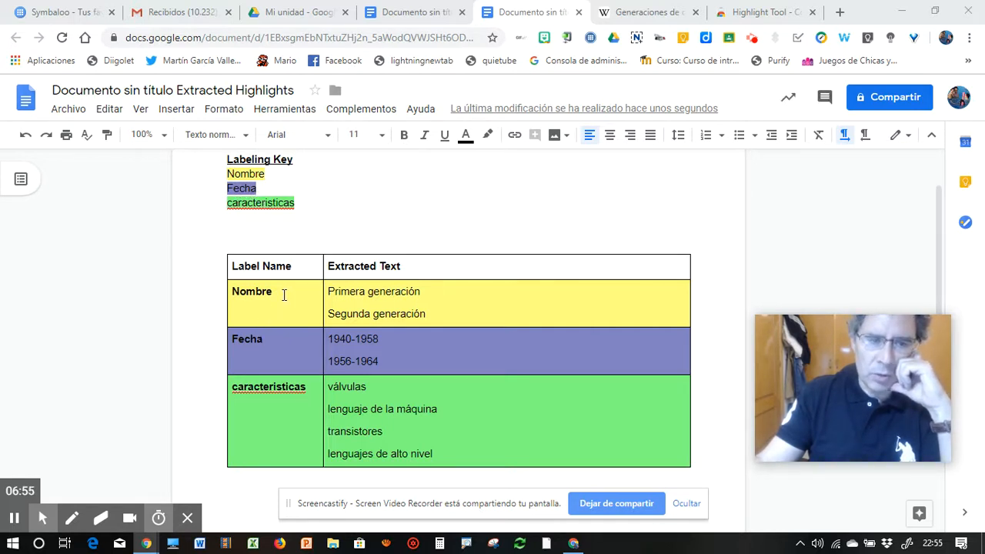
click(346, 292)
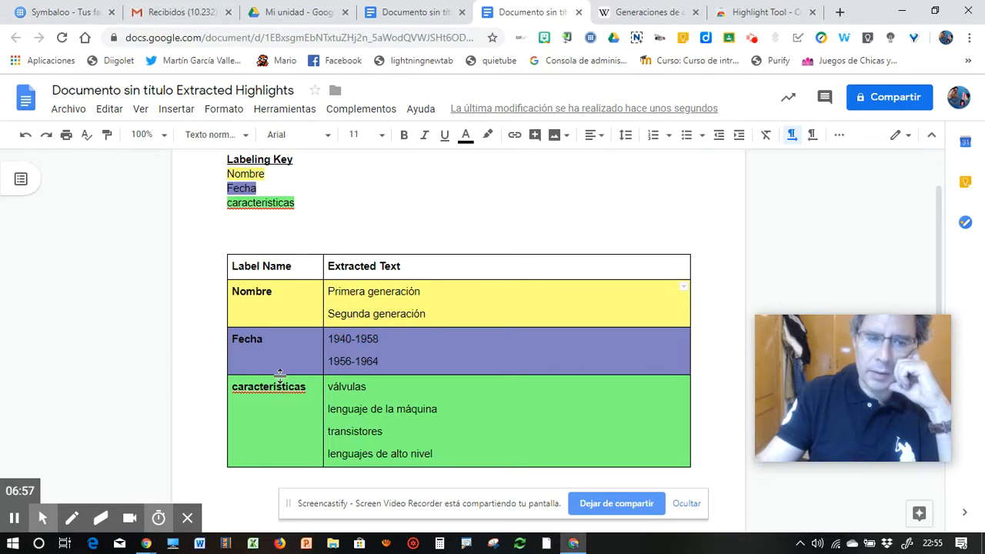
click(341, 338)
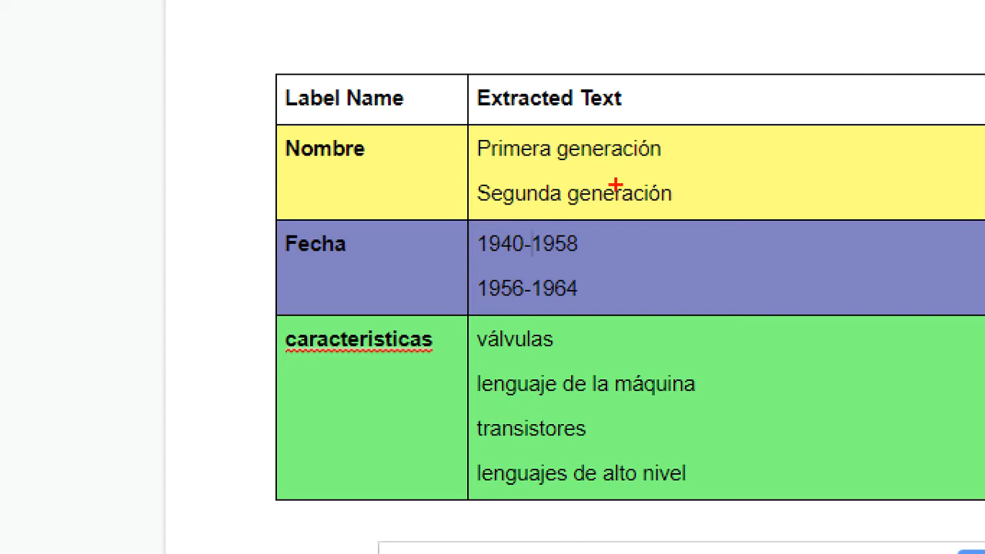
mouse_move(675, 146)
mouse_down()
mouse_move(818, 235)
mouse_move(603, 341)
mouse_up()
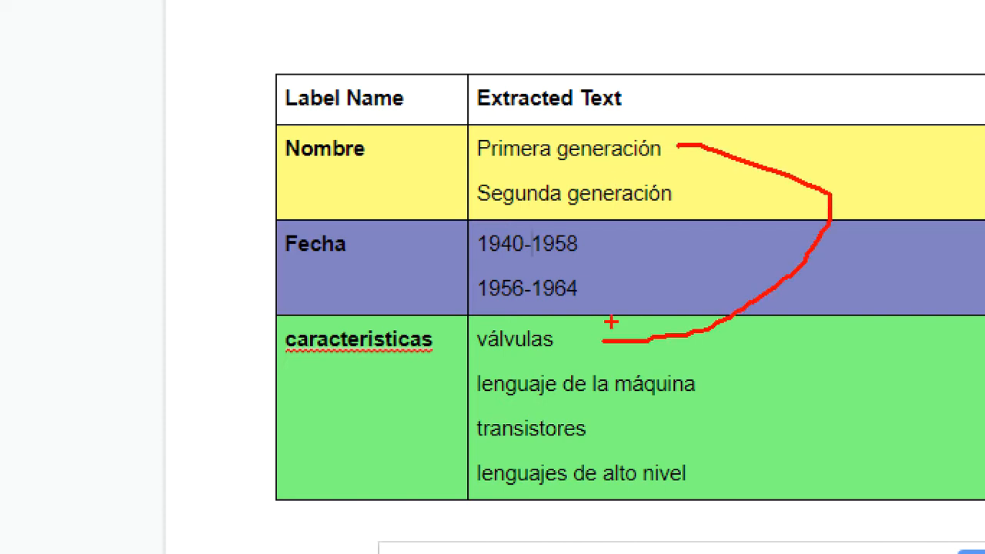
Step: Draw red lines linking "Primera generación" to "lenguaje de la máquina" and "Segunda generación" to "transistores" and "lenguajes de alto nivel"
mouse_move(704, 158)
mouse_down()
mouse_move(846, 254)
mouse_move(735, 389)
mouse_up()
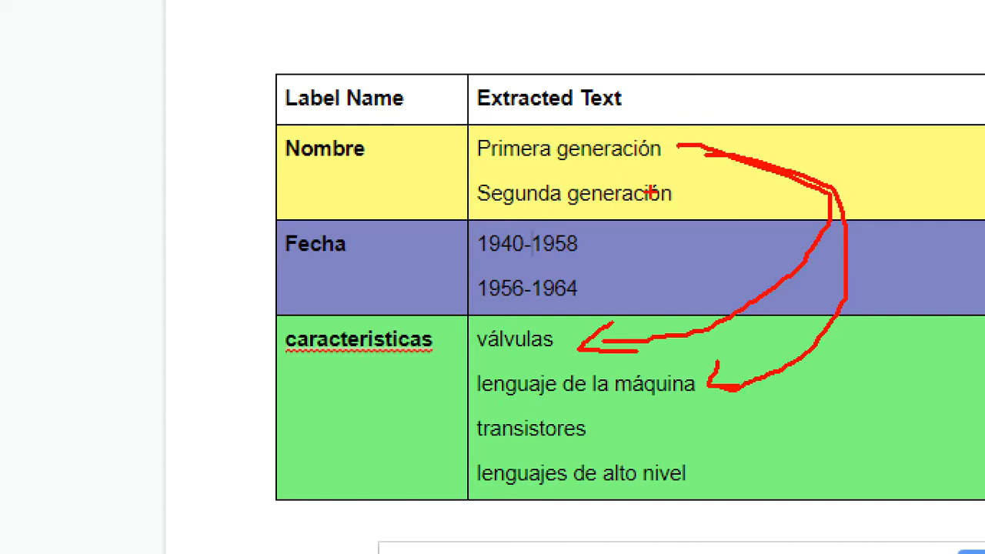
drag(409, 231, 456, 458)
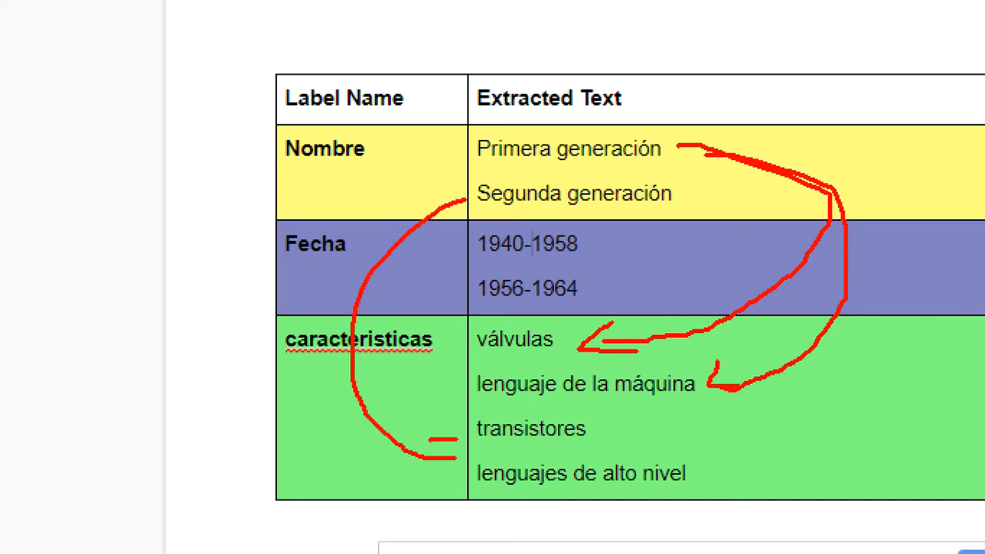
mouse_move(464, 207)
mouse_down()
mouse_move(342, 420)
mouse_move(442, 494)
mouse_up()
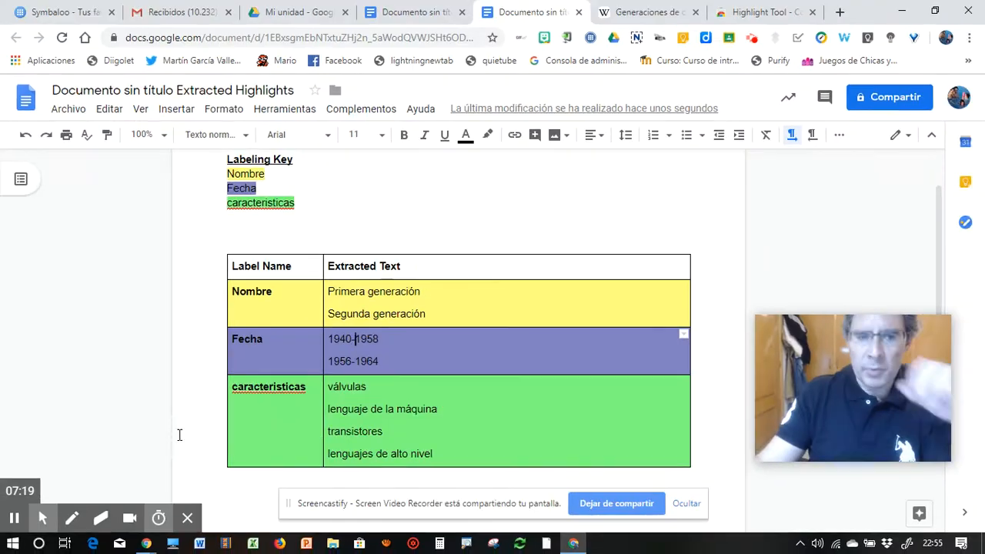
Step: Return to the source document, extract its highlights by sequence into a new document and open that document
click(419, 14)
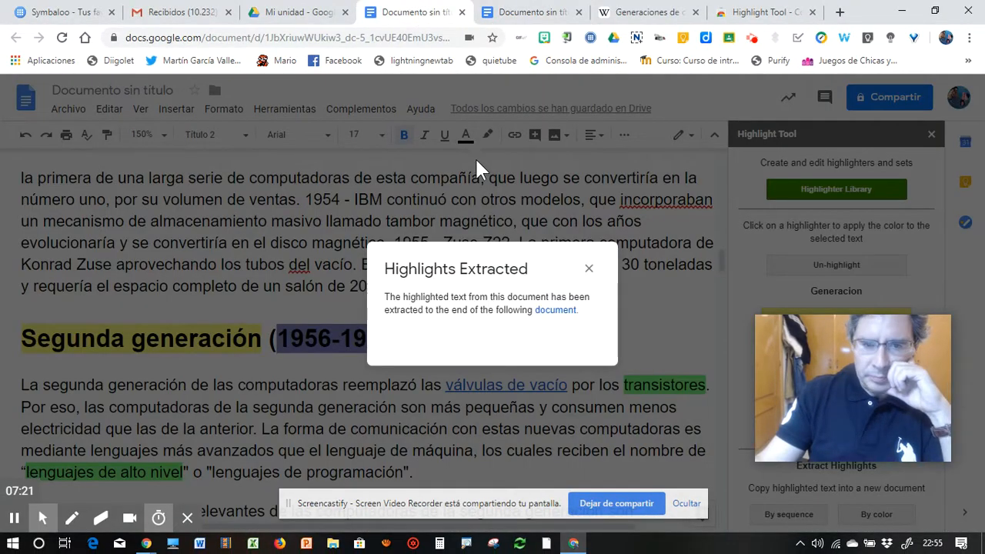
click(589, 269)
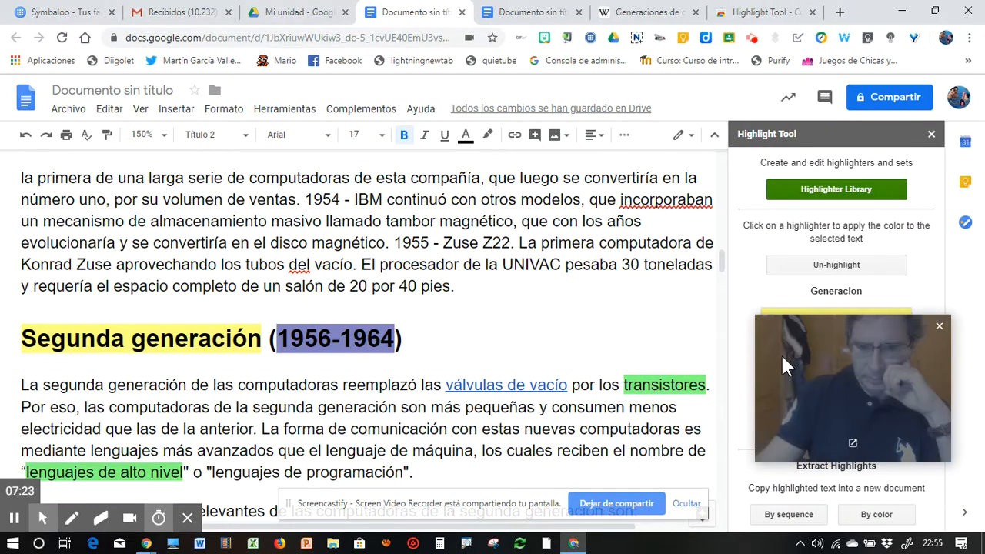
drag(780, 353, 365, 353)
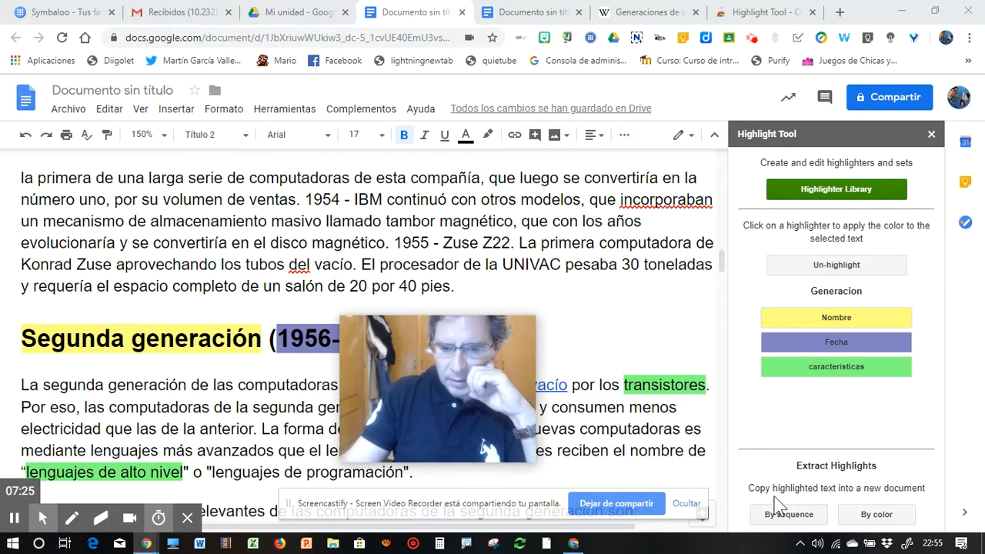
click(776, 522)
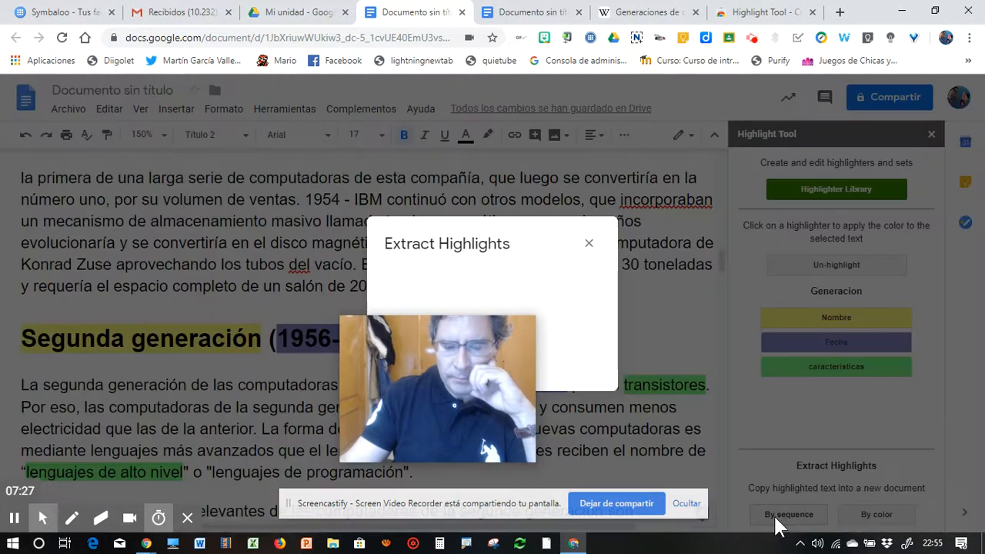
drag(487, 334, 265, 305)
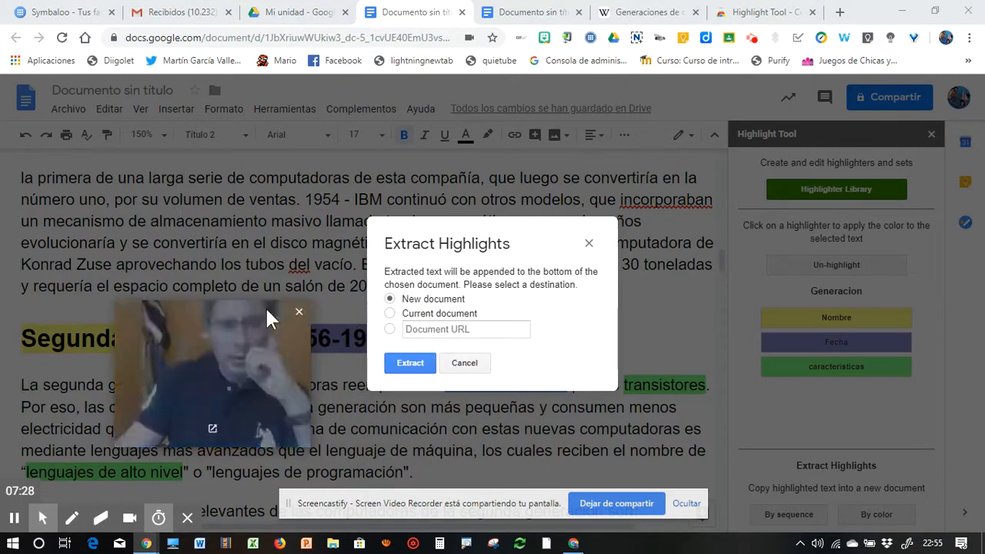
click(406, 363)
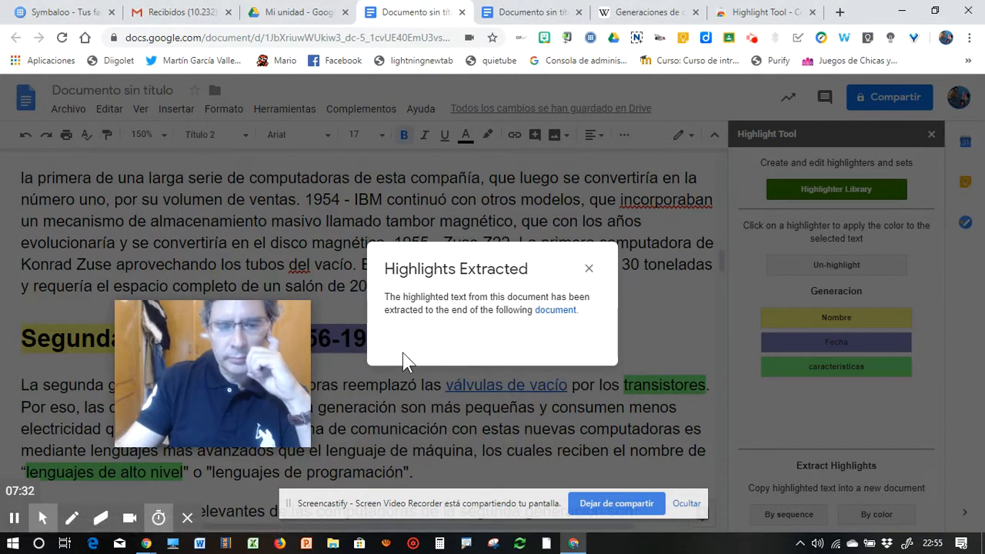
click(555, 310)
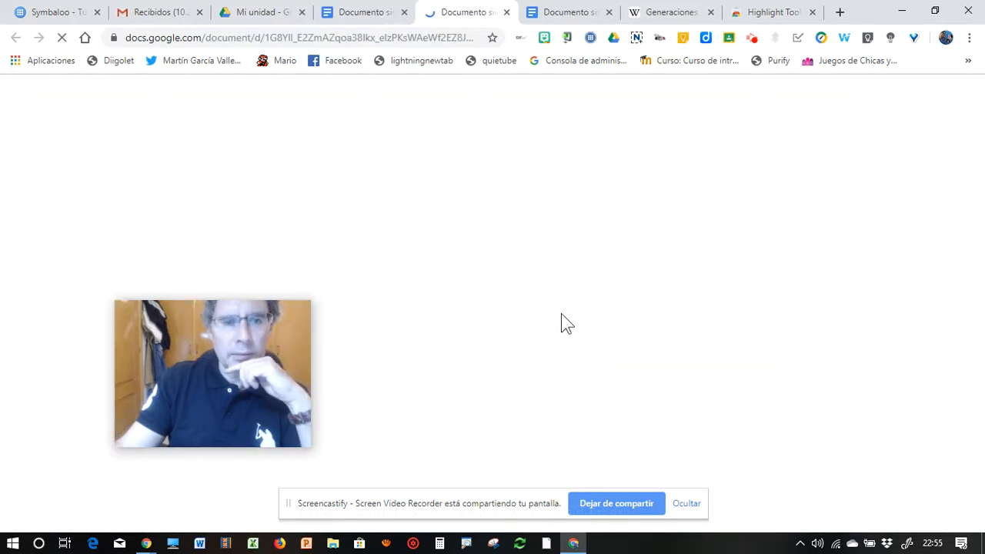
drag(241, 351, 915, 374)
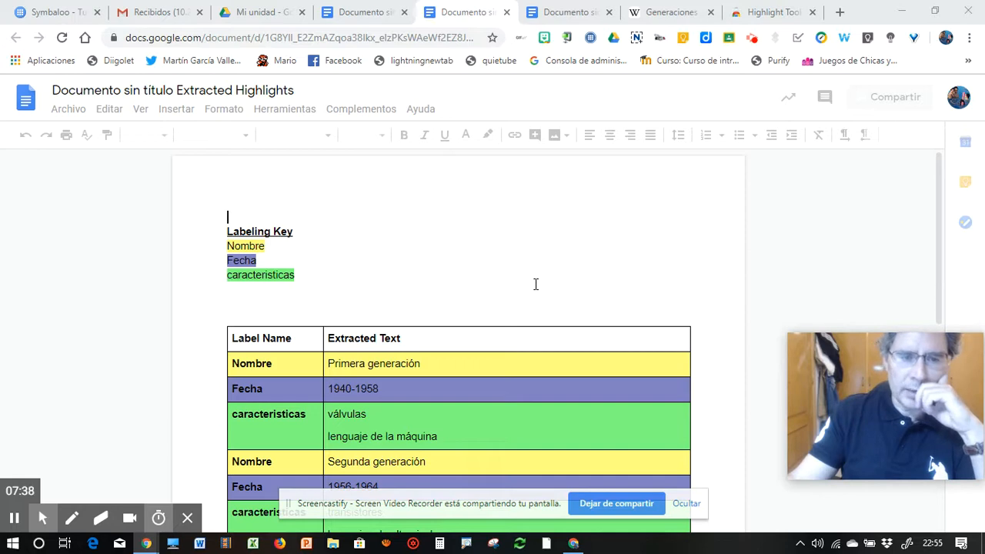
Step: Examine how the extracted table groups the name, date and characteristics of each computer generation in sequence
scroll(535, 284, down, 3)
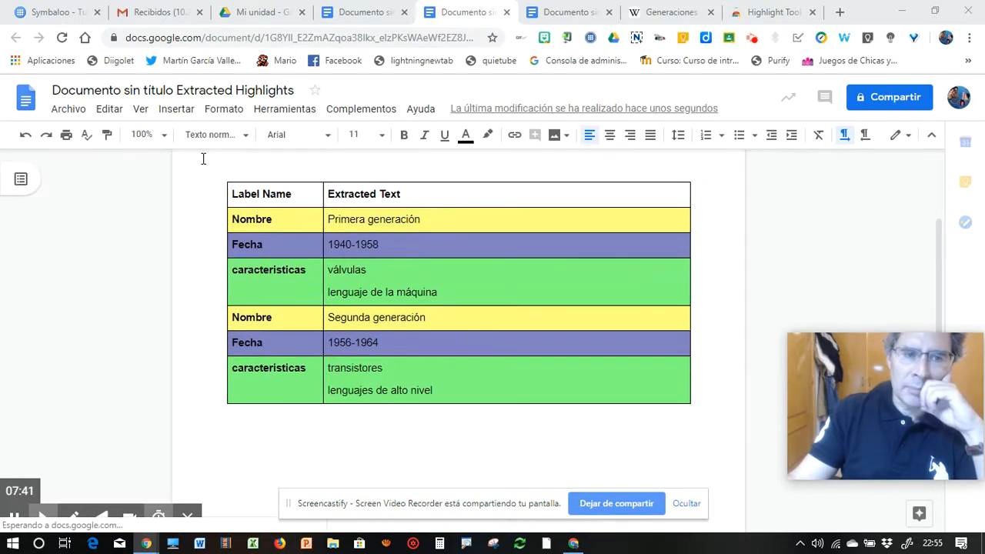
click(348, 244)
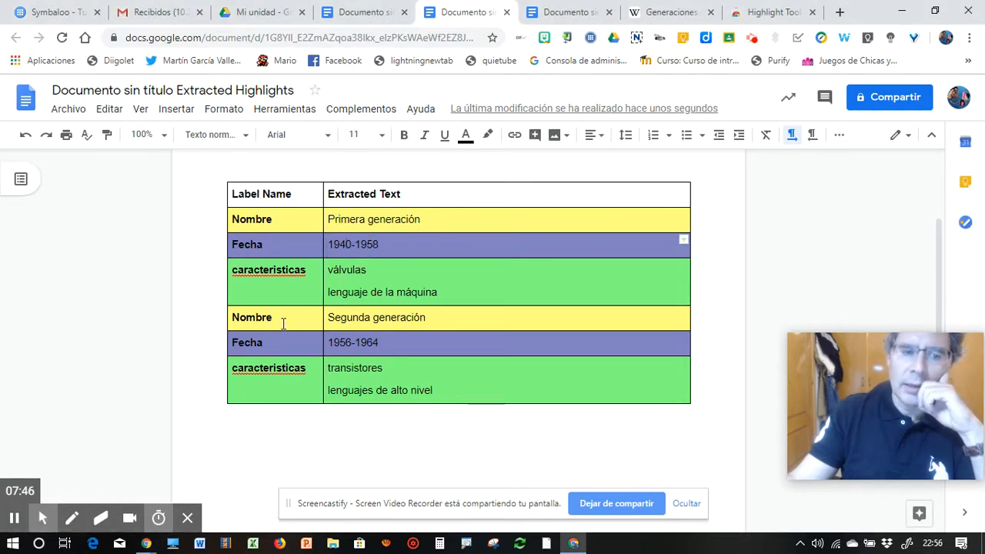
click(371, 317)
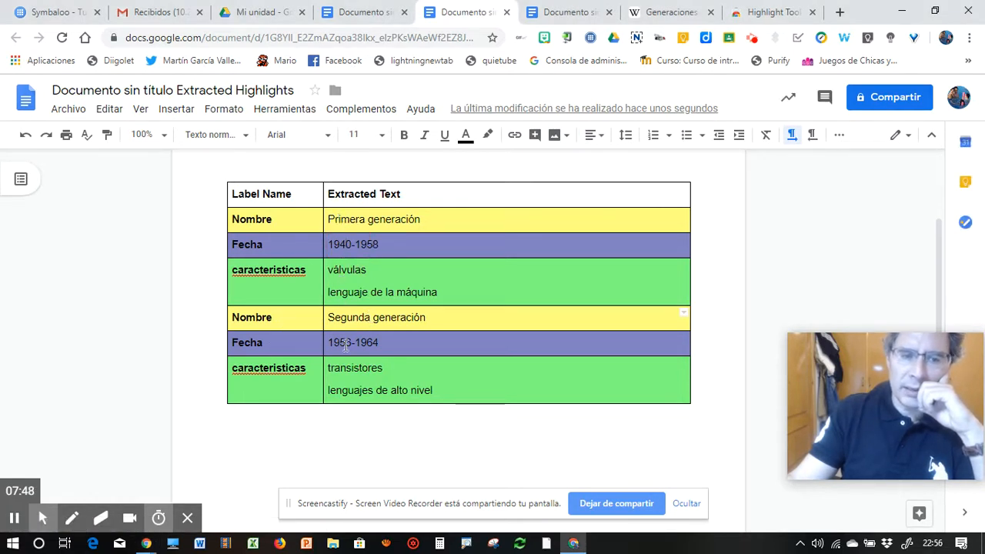
click(328, 368)
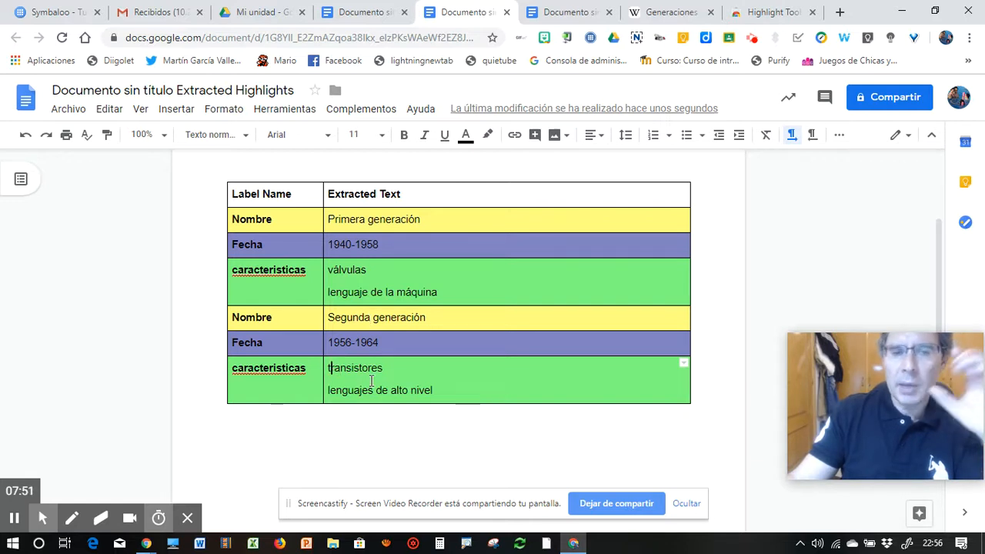